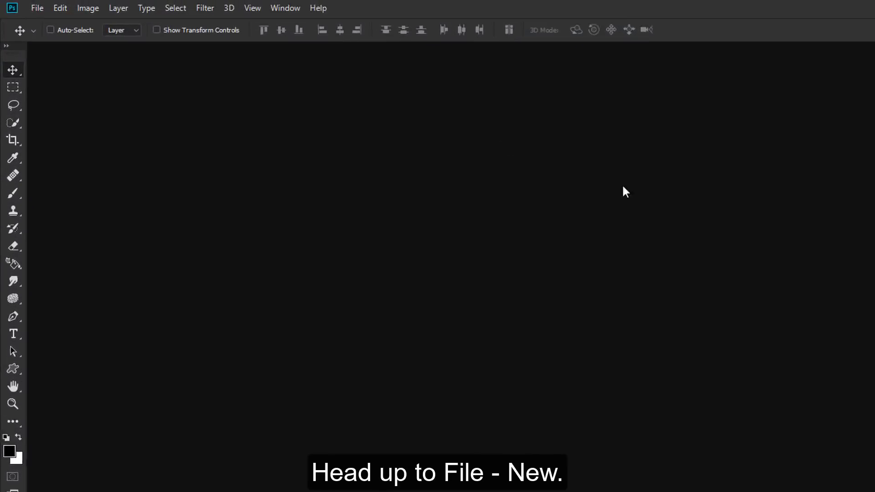
- Create a new white document 1280 px wide and 720 px high at 72 ppi
click(46, 10)
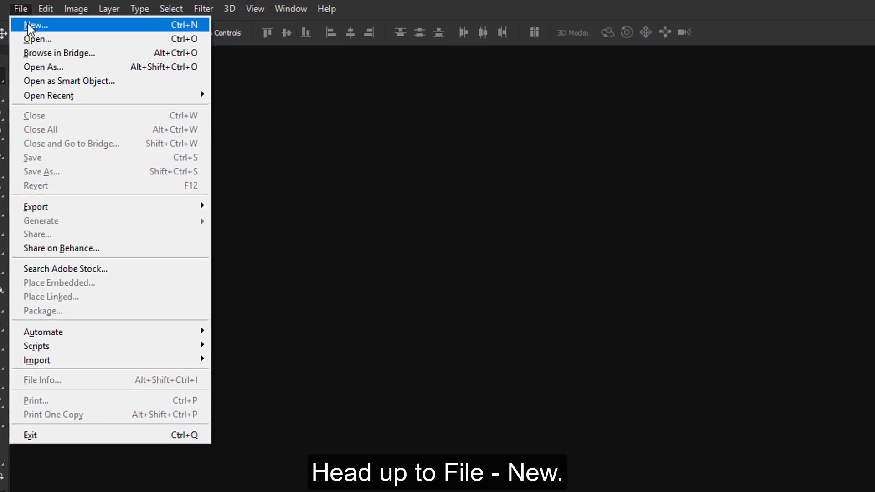
click(52, 27)
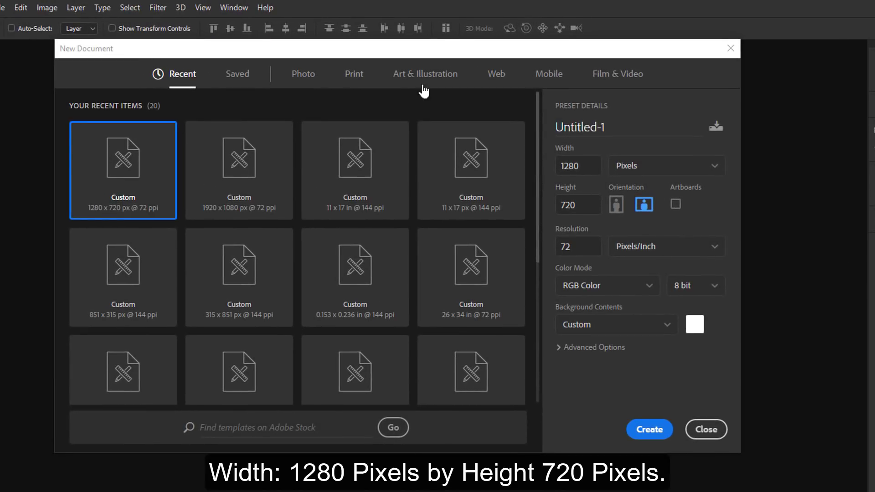
click(595, 161)
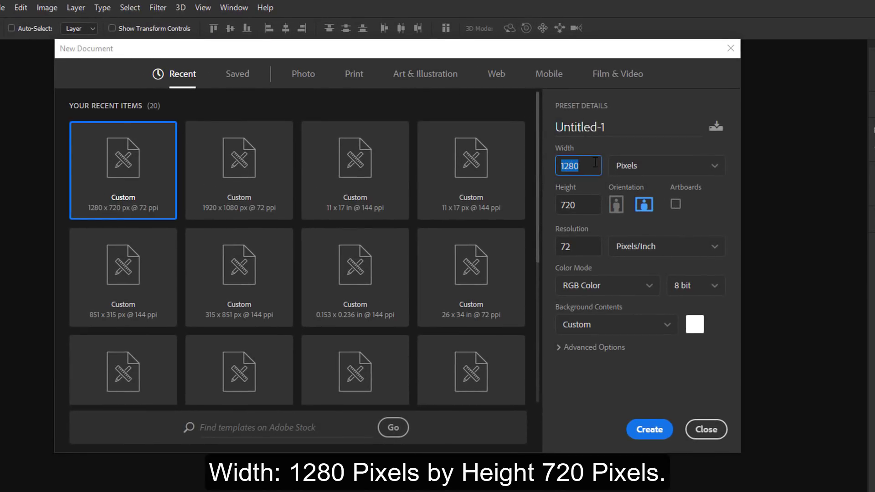
click(597, 202)
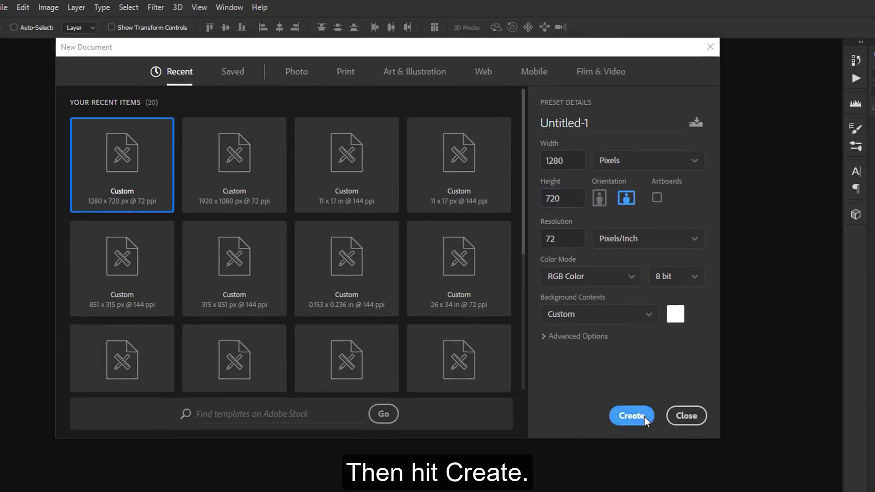
click(663, 433)
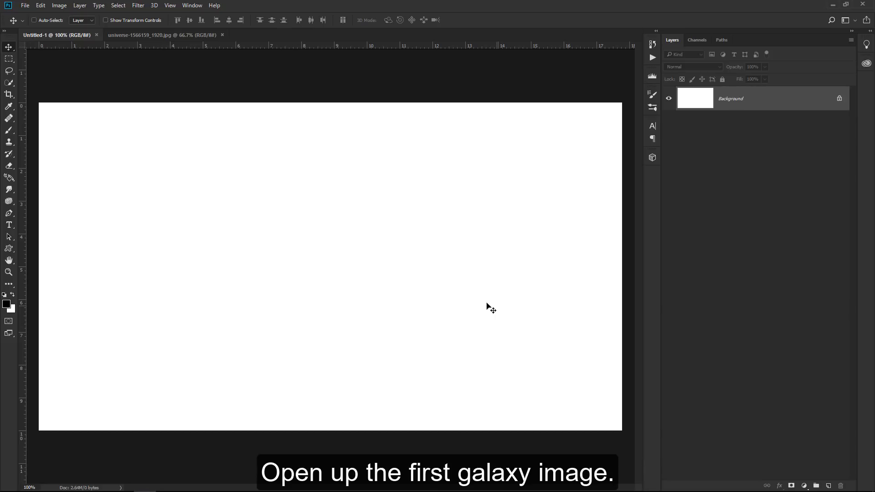
- Drag the galaxy image from its own tab onto the Untitled-1 canvas
click(214, 34)
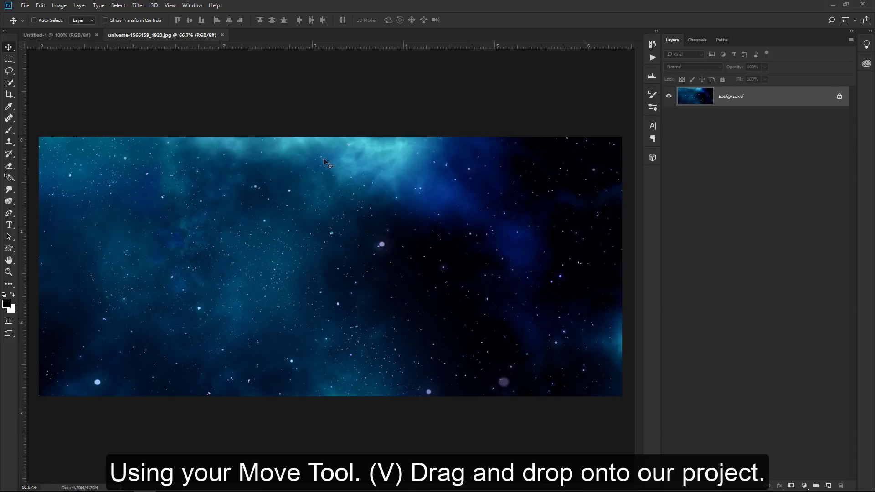
drag(360, 196, 86, 42)
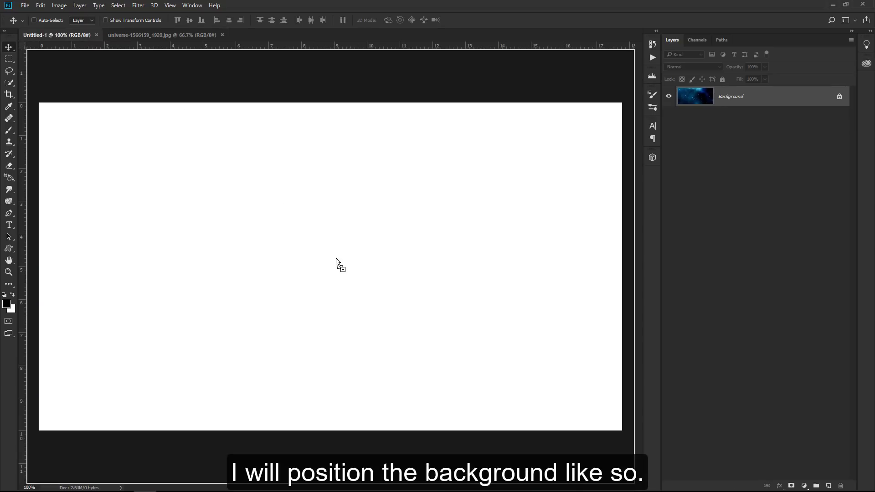
mouse_move(86, 42)
mouse_down()
mouse_move(336, 260)
mouse_move(420, 255)
mouse_move(409, 248)
mouse_up()
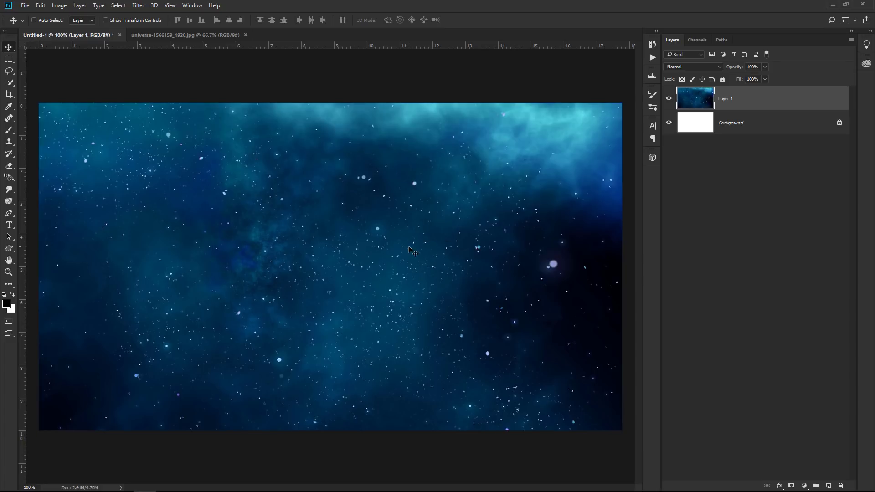
- Rename the galaxy layer to BACKGROUND
double_click(726, 99)
key(BackSpace)
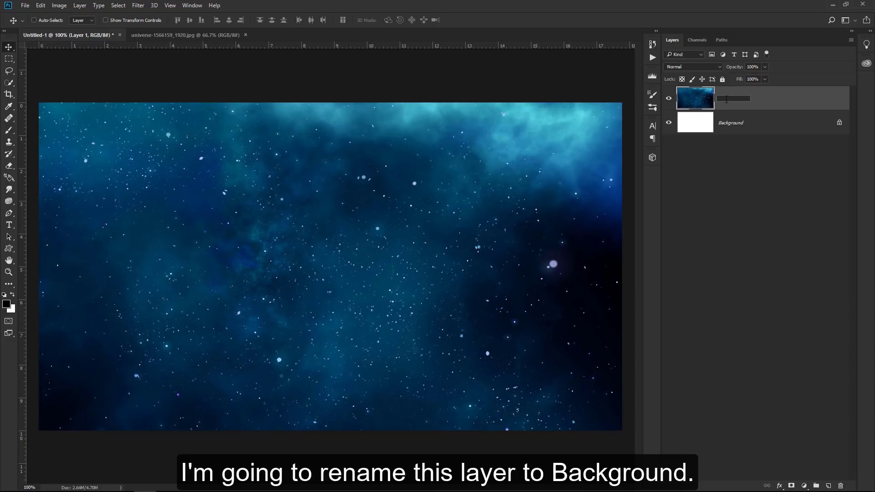
text(KGROUND)
key(Return)
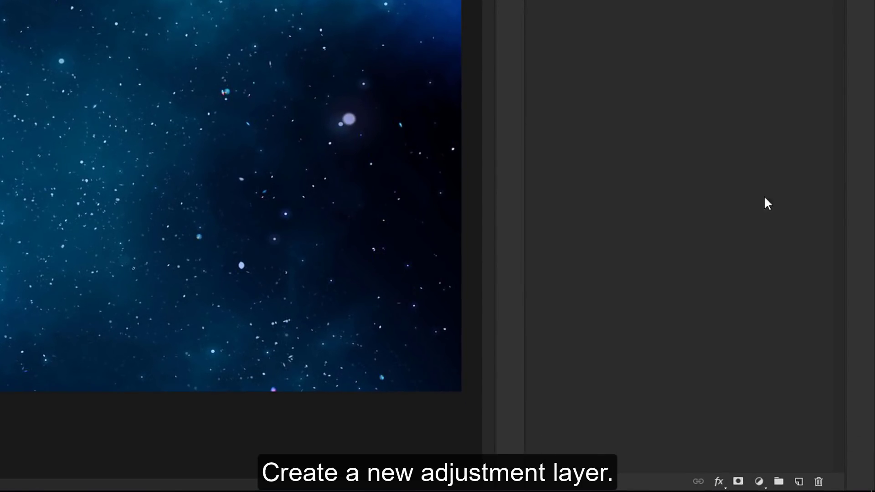
- Add a Channel Mixer adjustment layer with Red −100, Green +20 and Blue +50
click(759, 481)
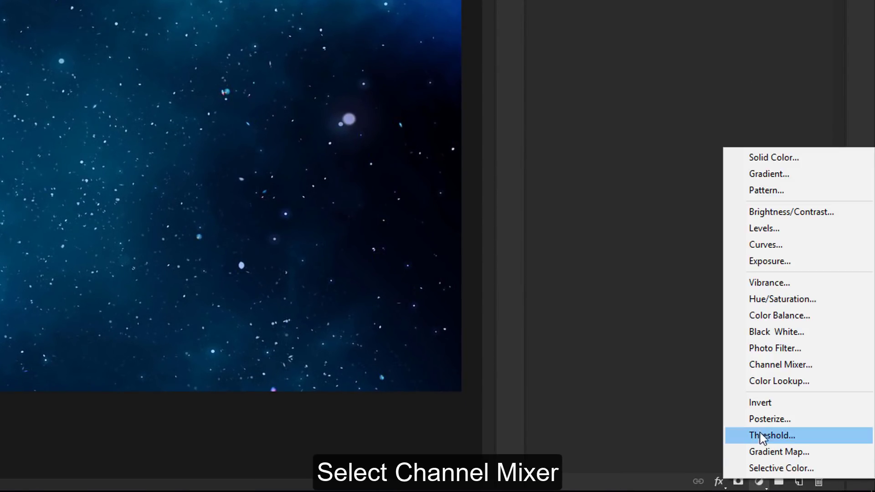
click(740, 370)
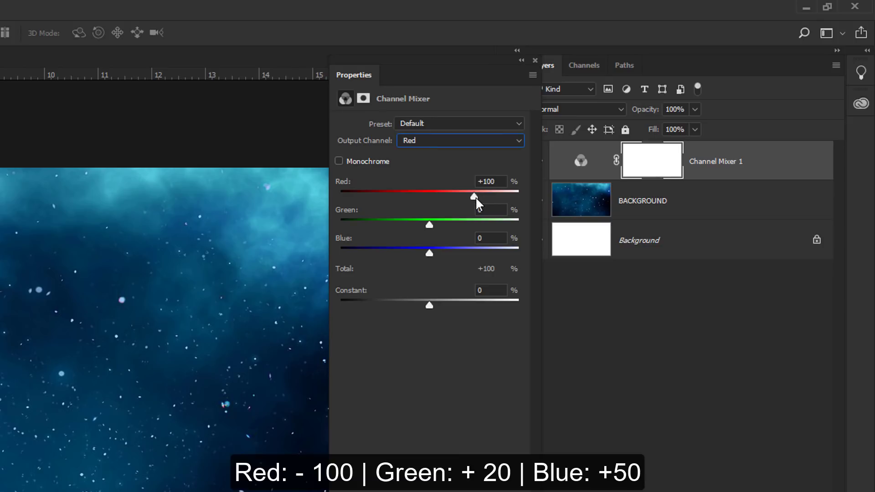
click(475, 196)
mouse_move(475, 196)
mouse_down()
mouse_move(370, 188)
mouse_move(385, 189)
mouse_up()
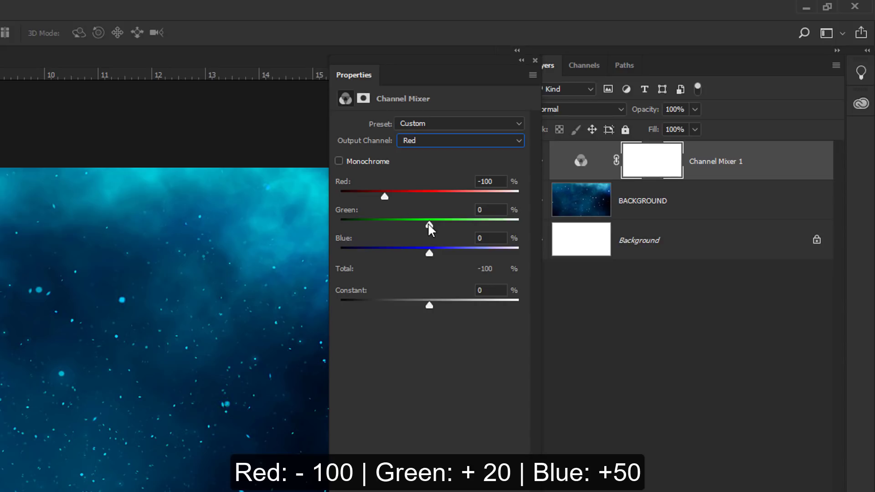
mouse_move(428, 224)
mouse_down()
mouse_move(438, 224)
mouse_move(438, 250)
mouse_move(452, 251)
mouse_up()
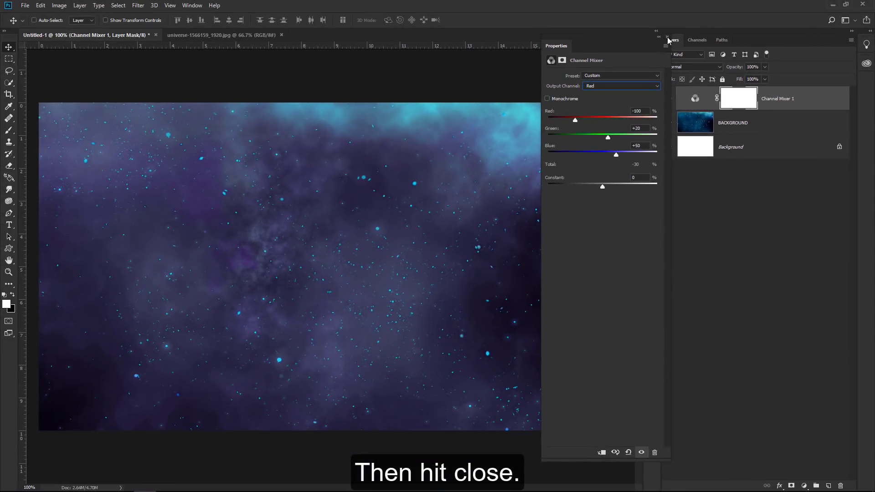
click(662, 38)
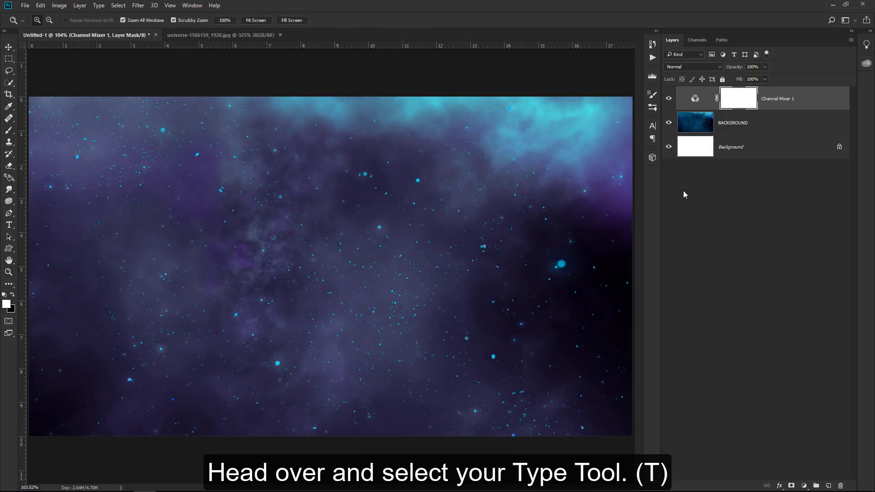
- Set the Horizontal Type Tool to Arial Bold Italic, 300 pt, in colour #350784
key(t)
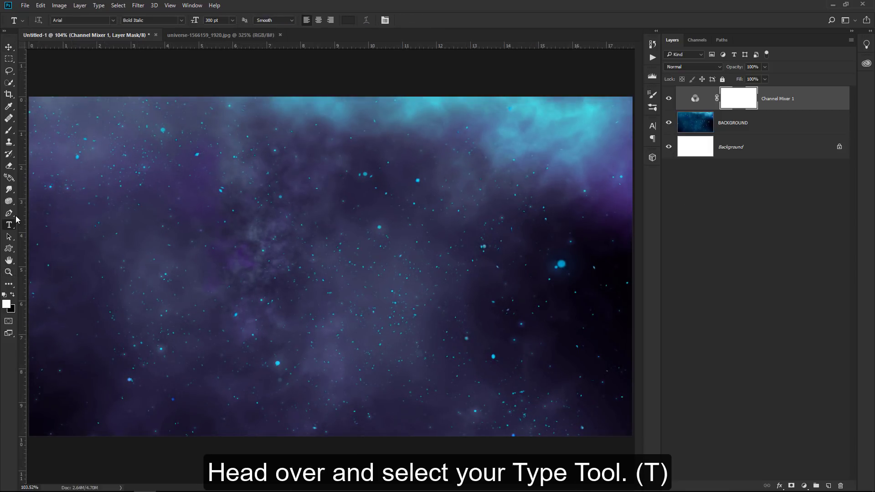
right_click(9, 225)
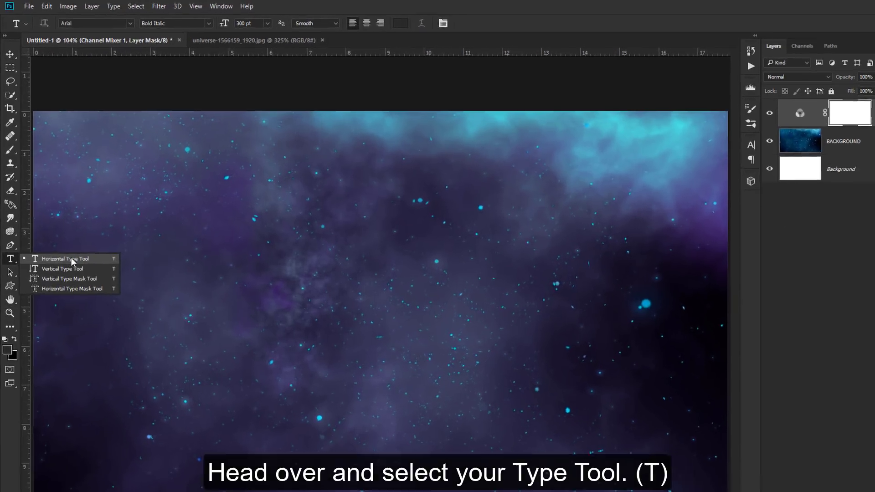
click(73, 259)
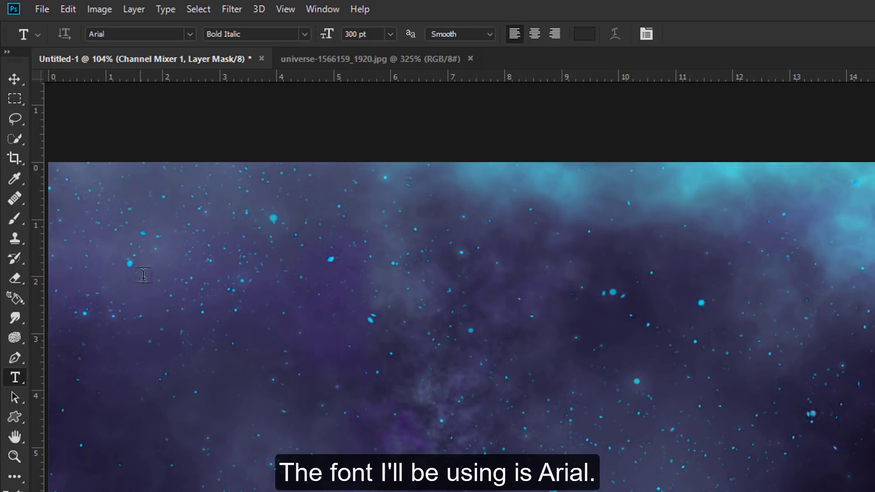
click(136, 37)
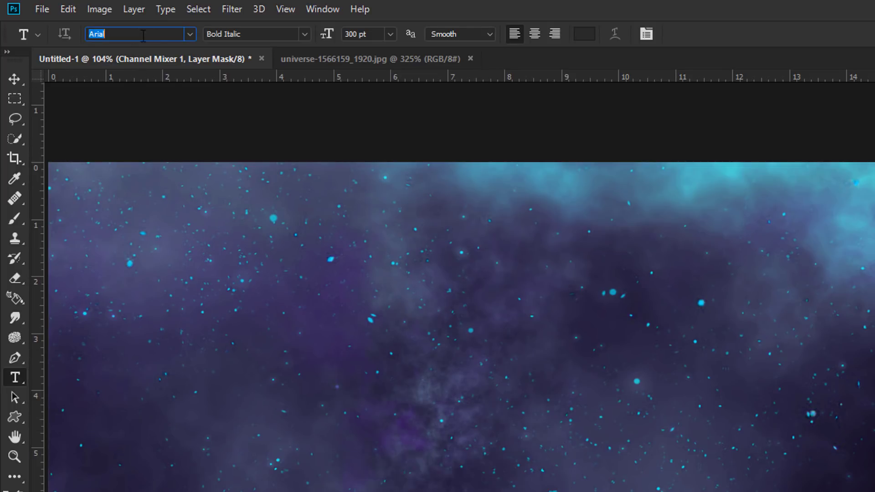
click(304, 36)
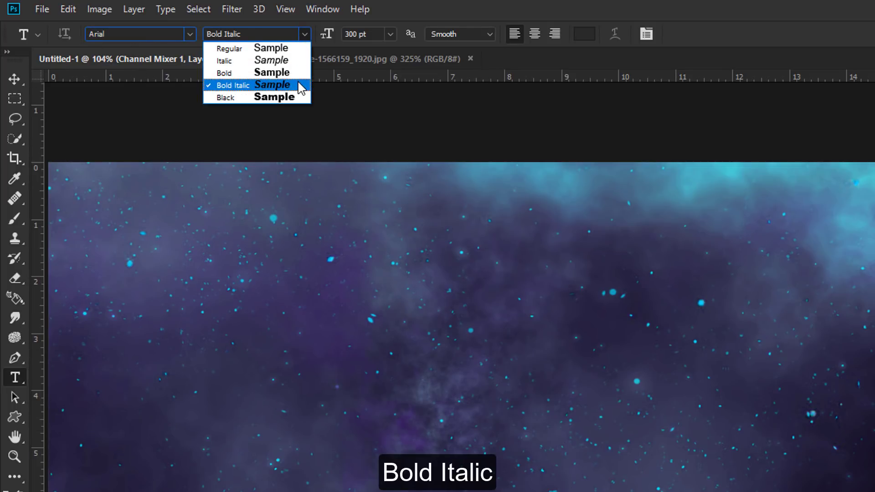
click(302, 87)
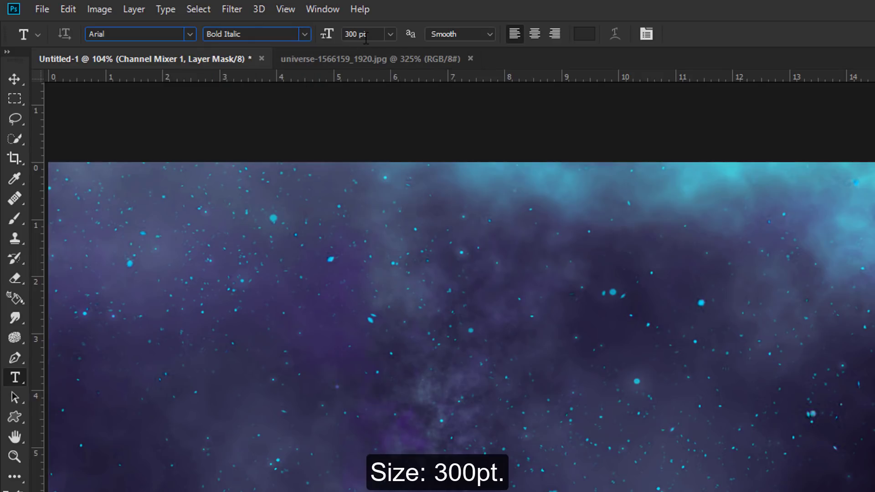
click(584, 33)
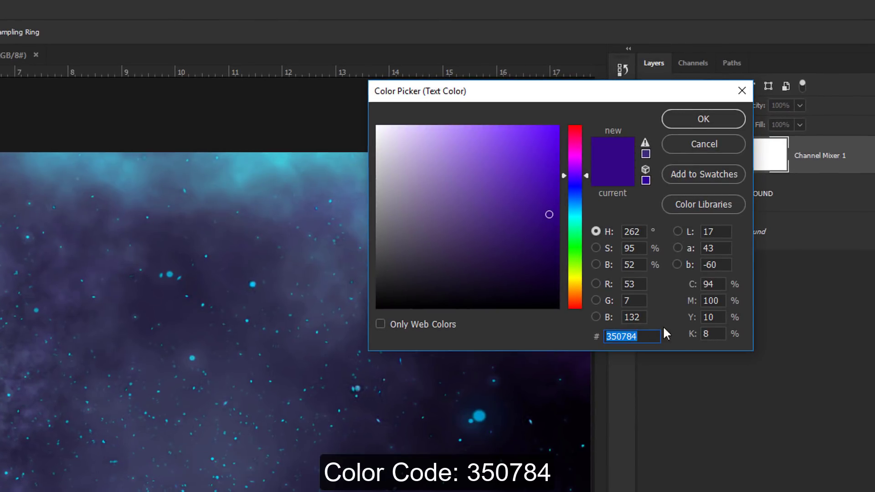
click(713, 119)
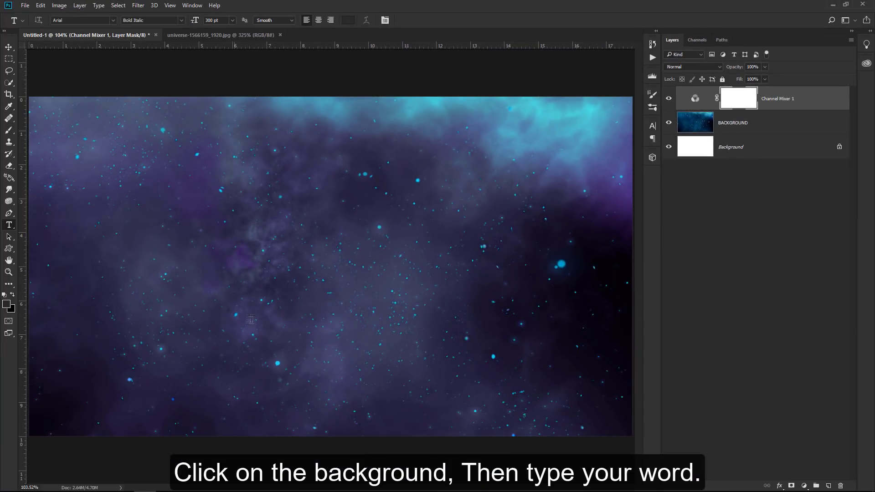
- Type NOVA on the canvas and move the text to the centre
click(278, 286)
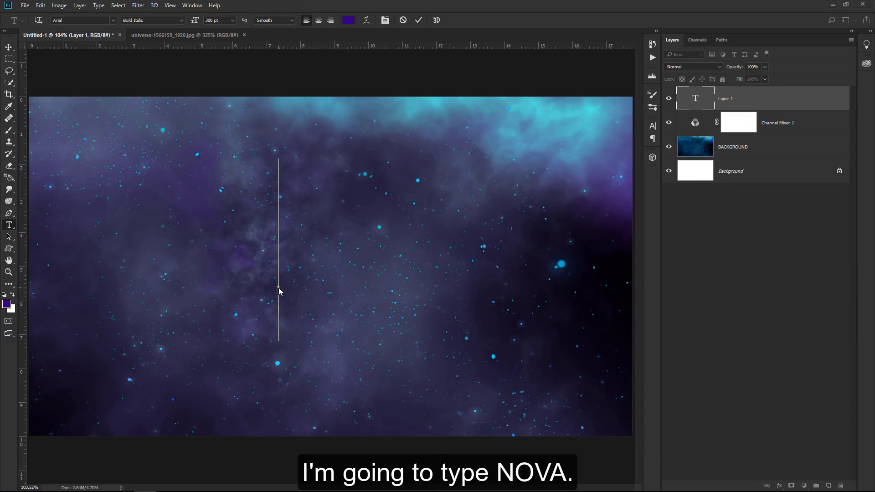
text(NOVA)
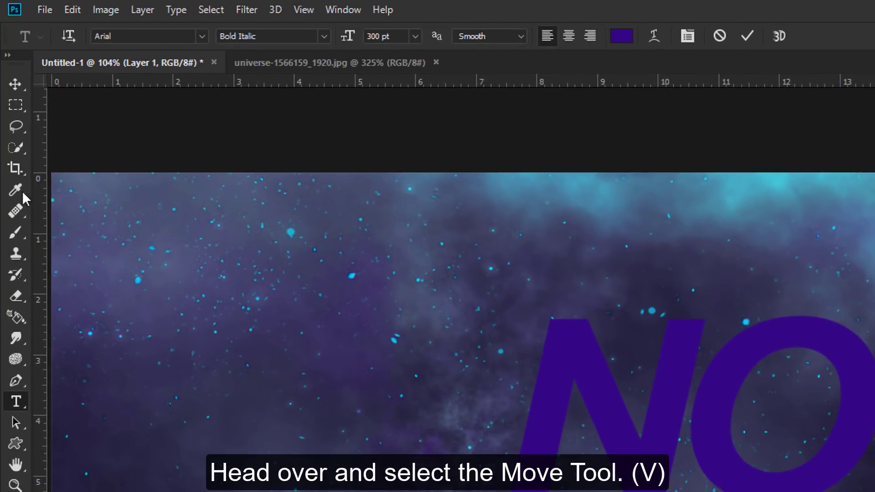
click(10, 87)
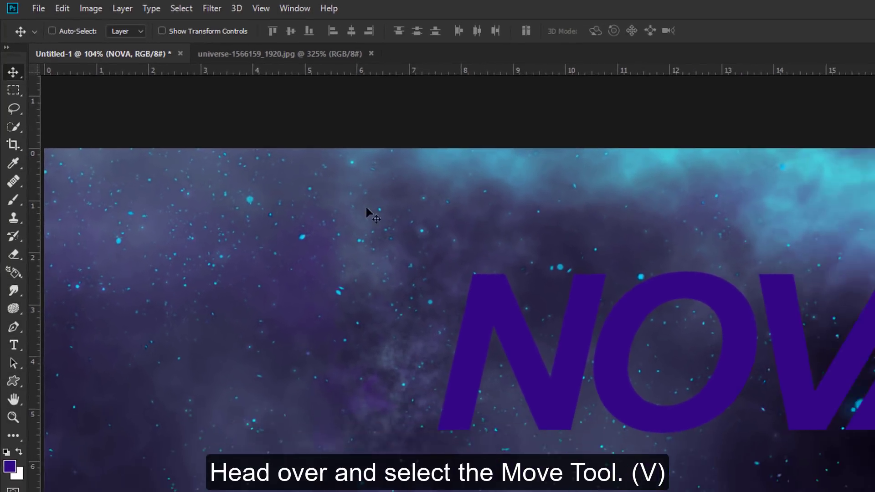
drag(506, 260, 377, 293)
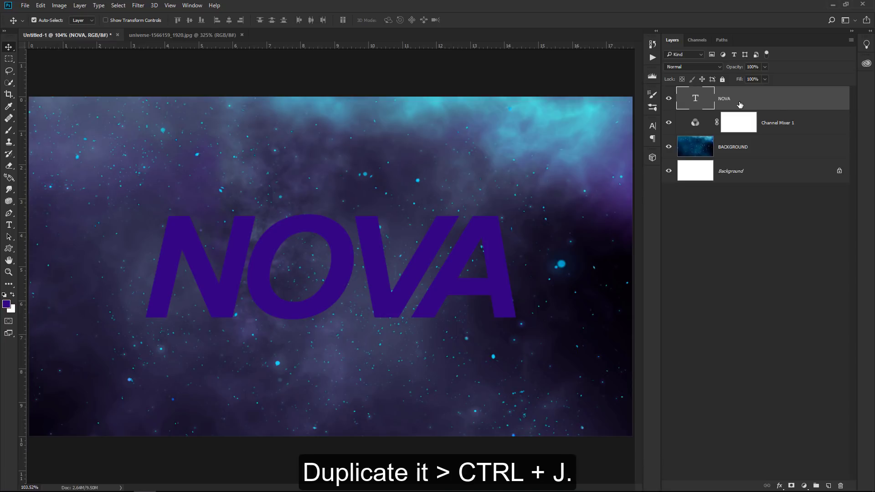
- Duplicate the NOVA text layer and recolour the copy to #111111
key(ctrl+j)
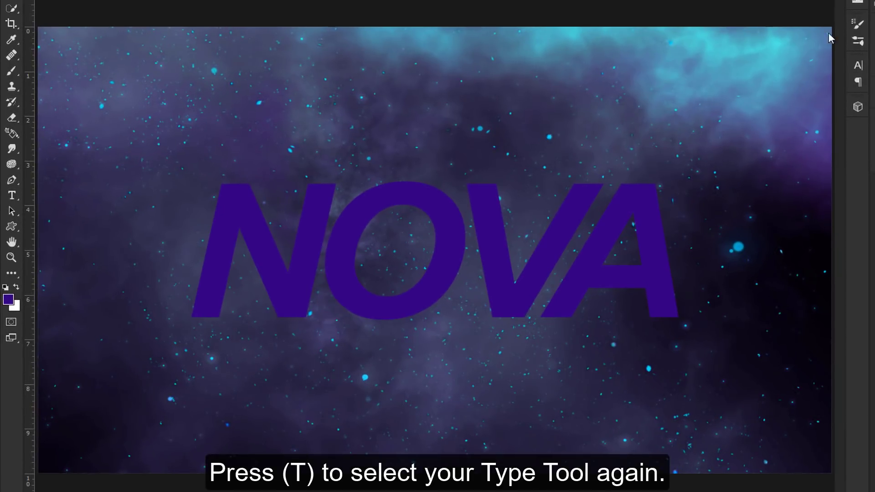
key(t)
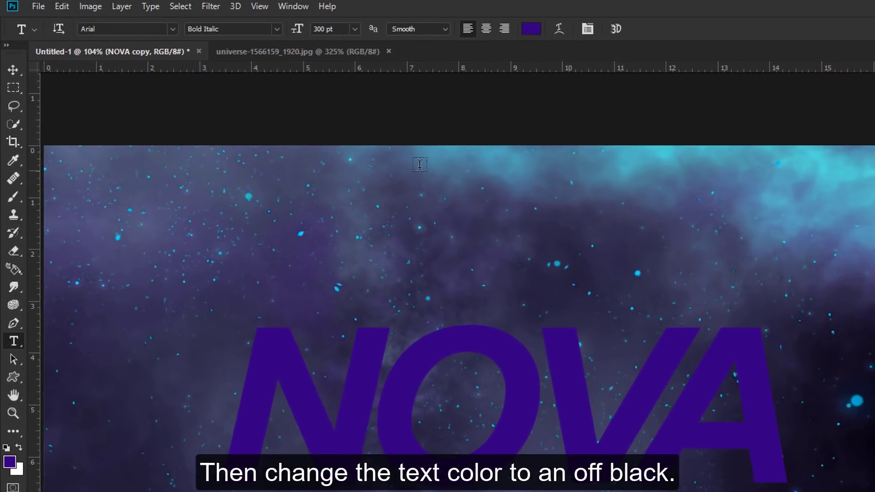
click(532, 30)
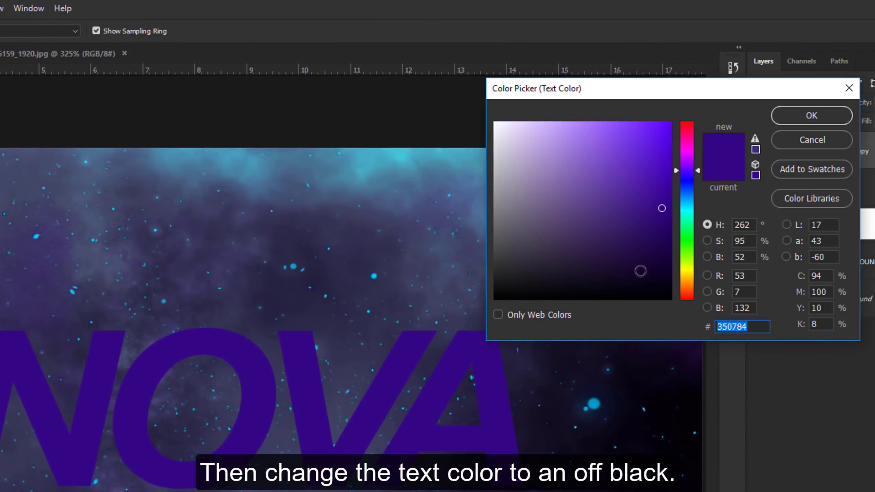
text(1)
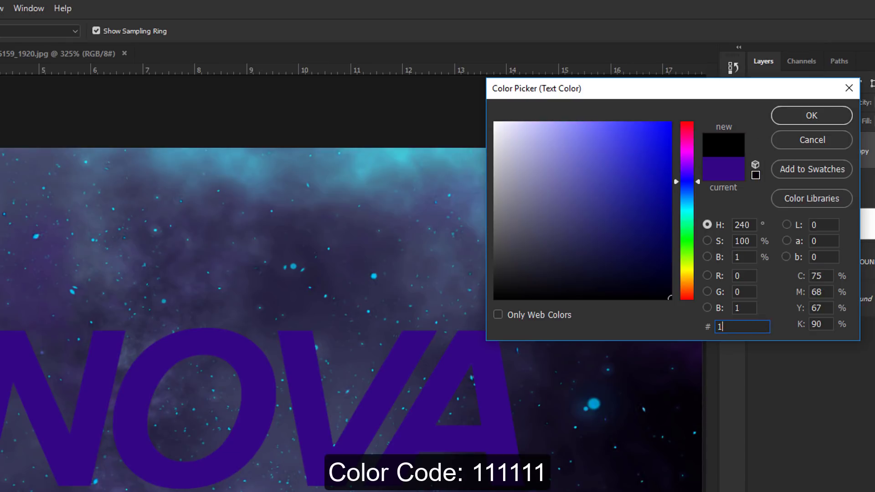
text(11111)
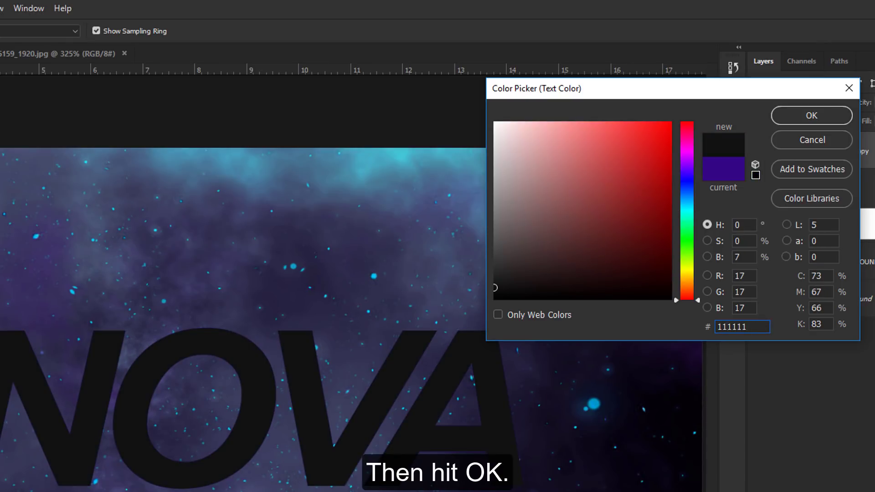
click(814, 118)
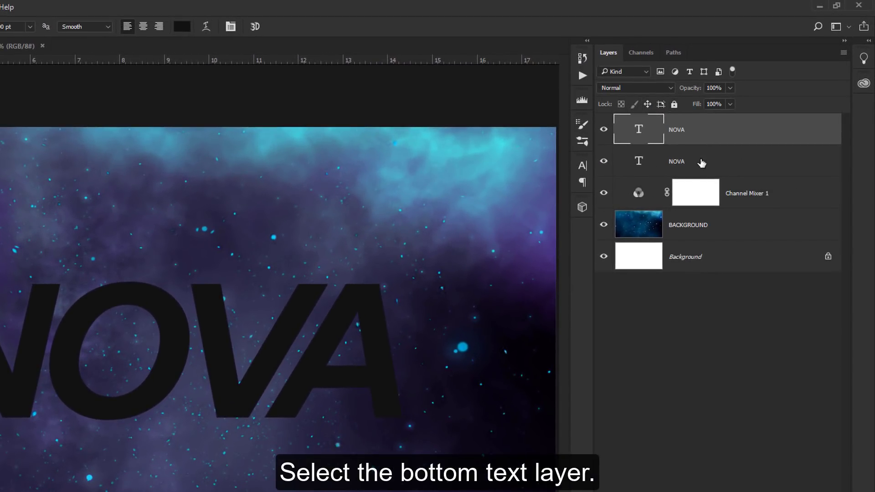
- Nudge the bottom purple NOVA layer a few pixels to the left
click(701, 164)
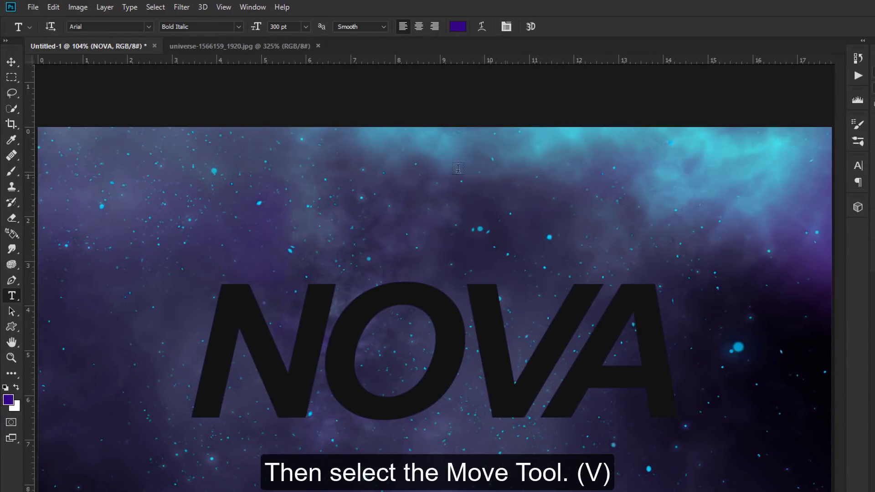
click(12, 66)
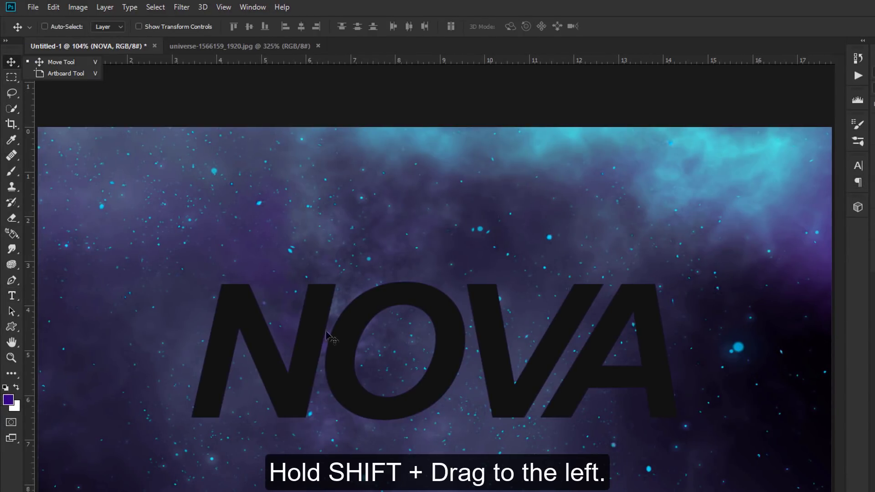
drag(341, 360, 333, 361)
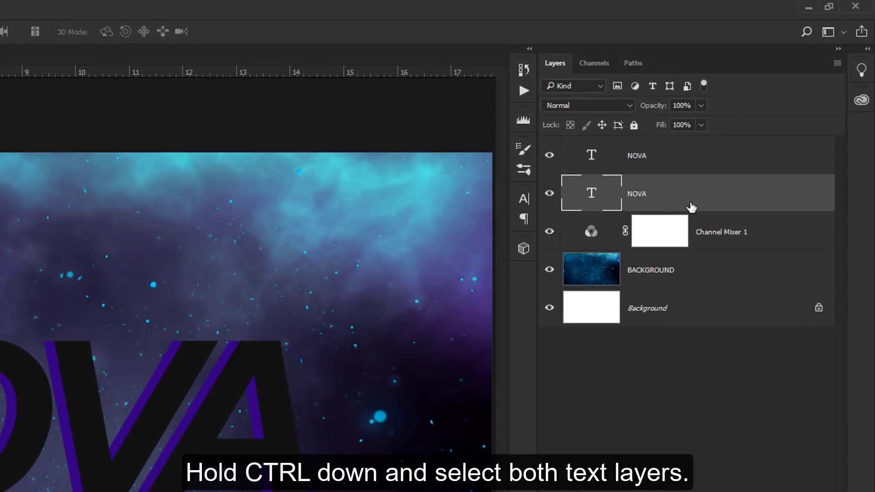
- Group both NOVA layers, name the group TEXT, and convert it to a smart object
ctrl+click(700, 160)
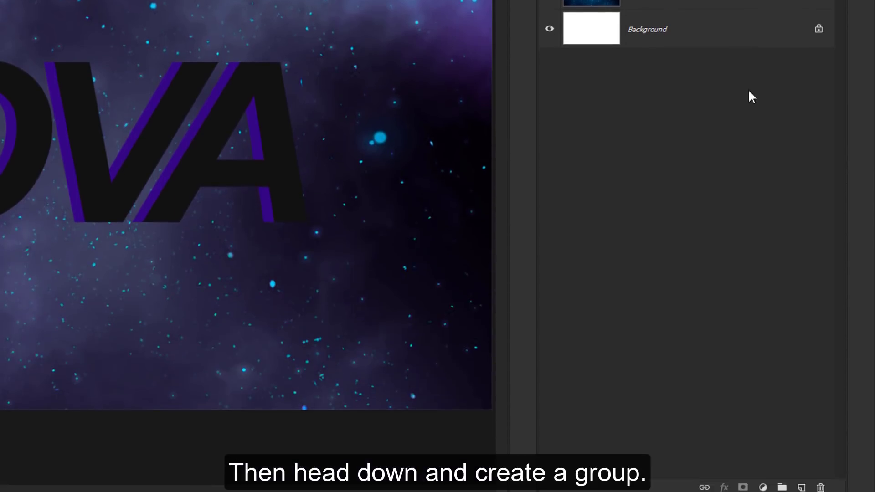
click(782, 482)
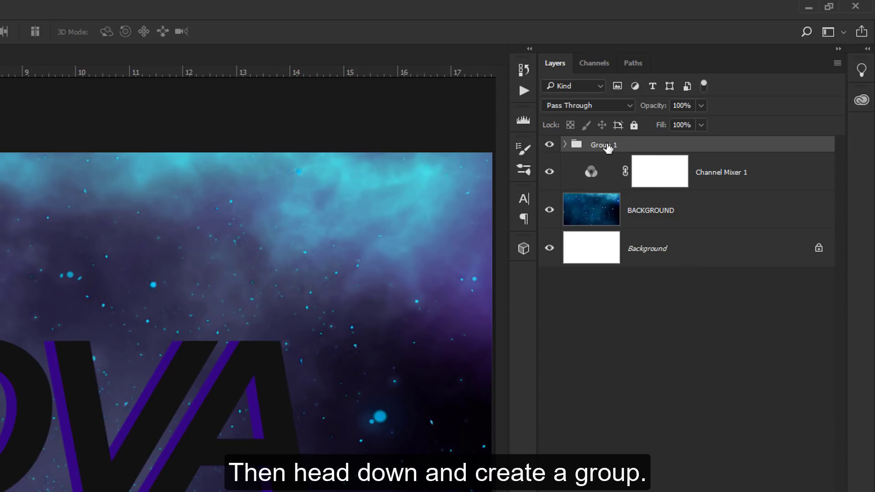
double_click(606, 144)
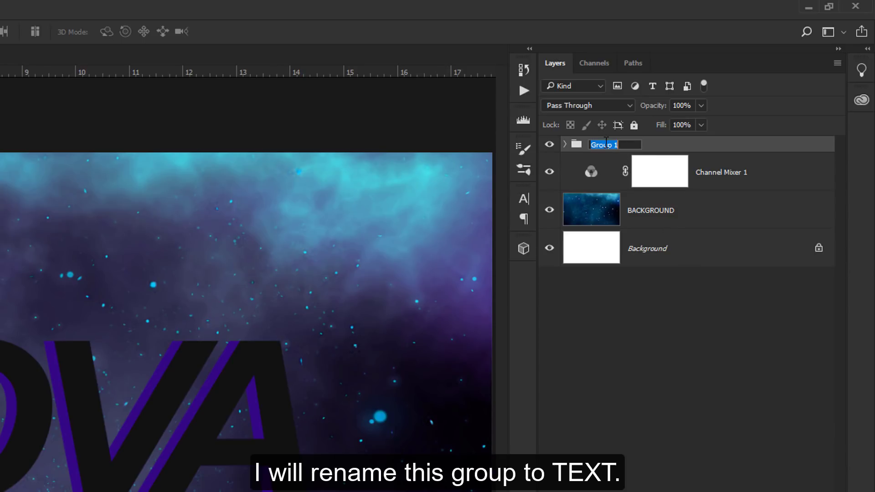
text(TEXT)
key(Return)
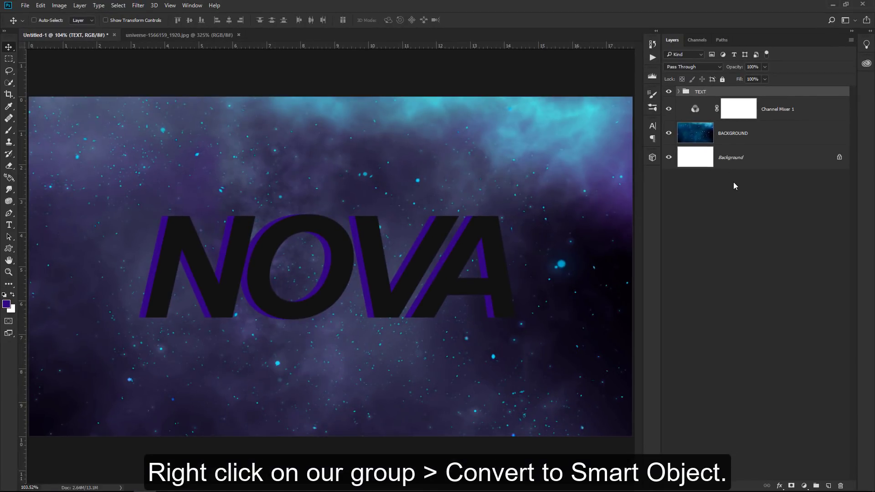
right_click(716, 93)
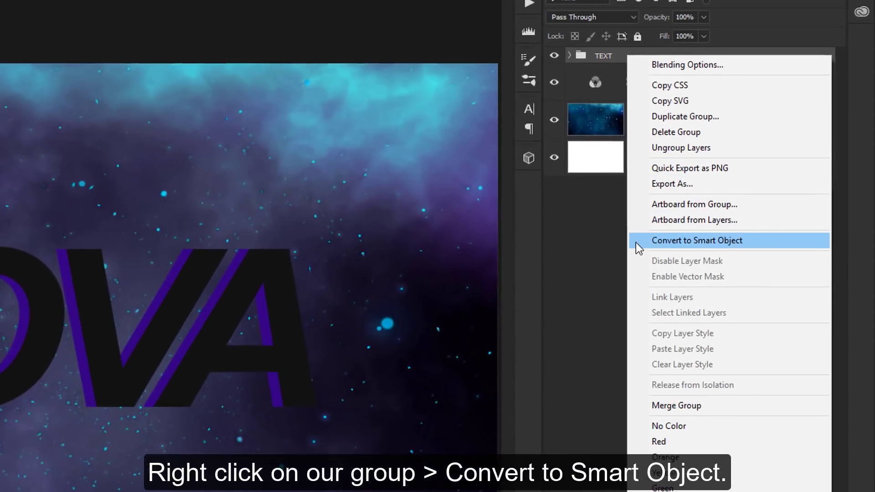
click(725, 211)
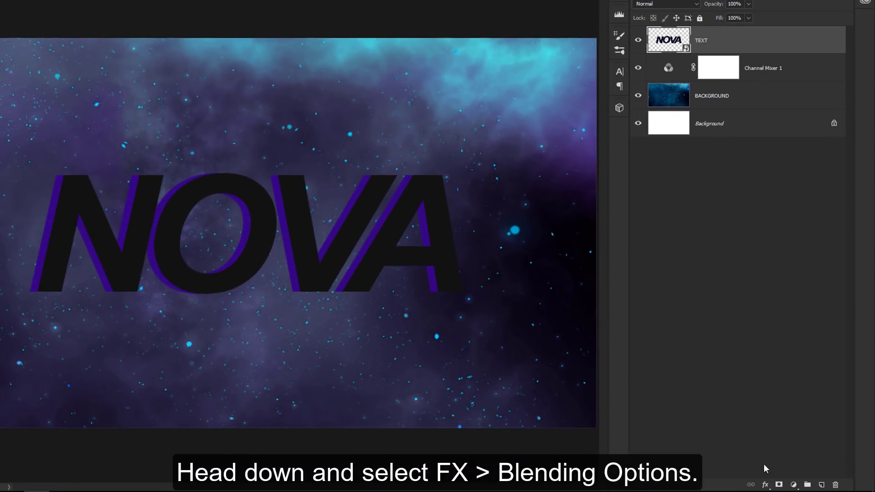
- Give TEXT a Chisel Hard inner bevel: depth 53%, size 3 px, soften 7 px
click(765, 484)
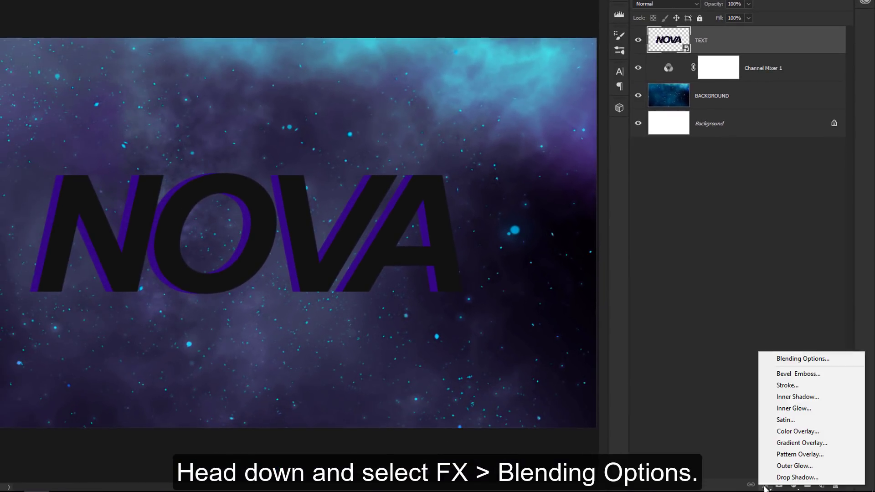
click(765, 360)
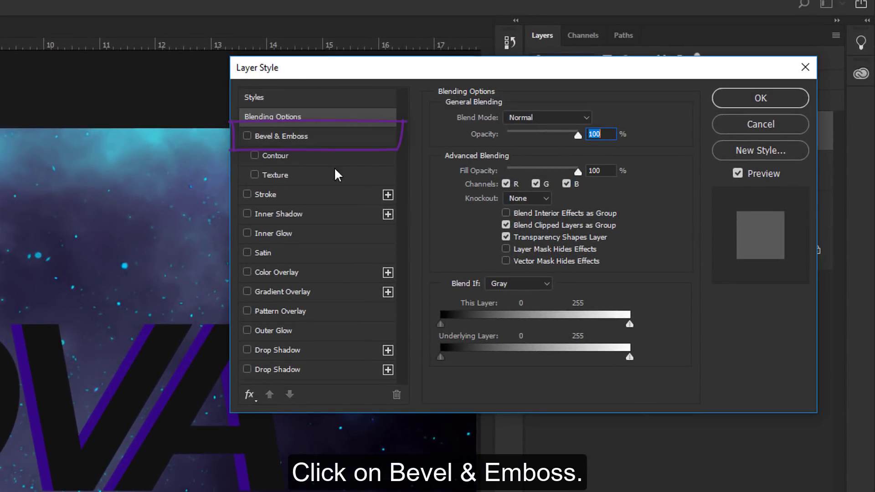
click(289, 138)
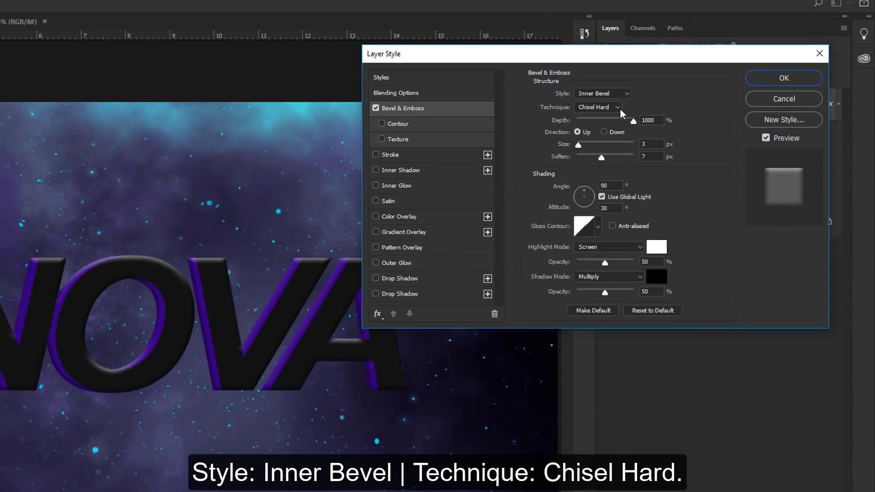
drag(637, 117, 587, 118)
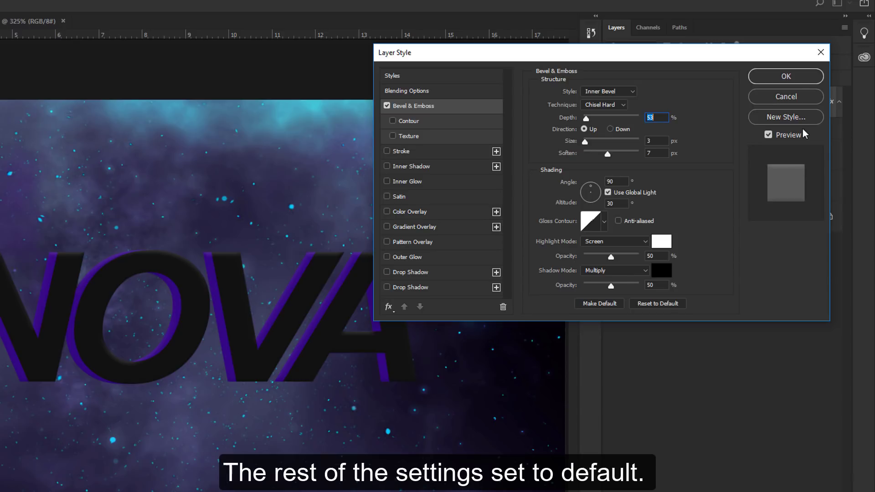
click(795, 78)
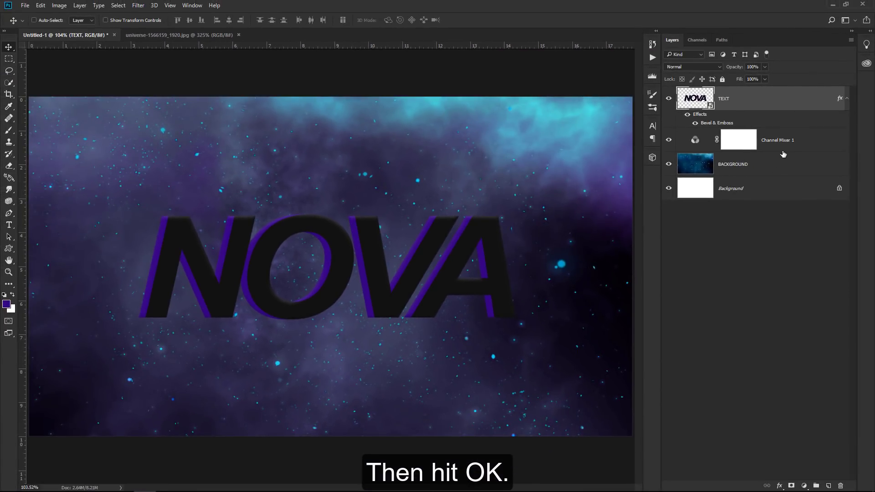
key(b)
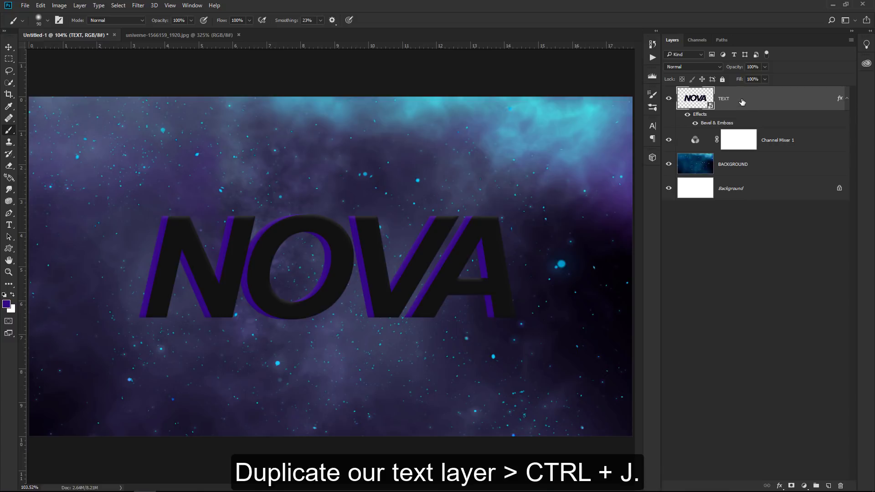
- Duplicate TEXT, hide the original TEXT layer, and convert TEXT copy to a smart object
key(ctrl+j)
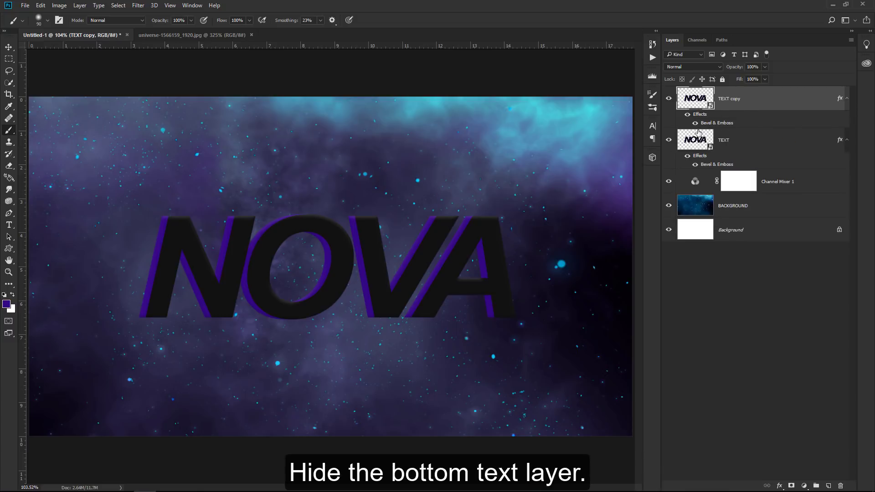
click(670, 140)
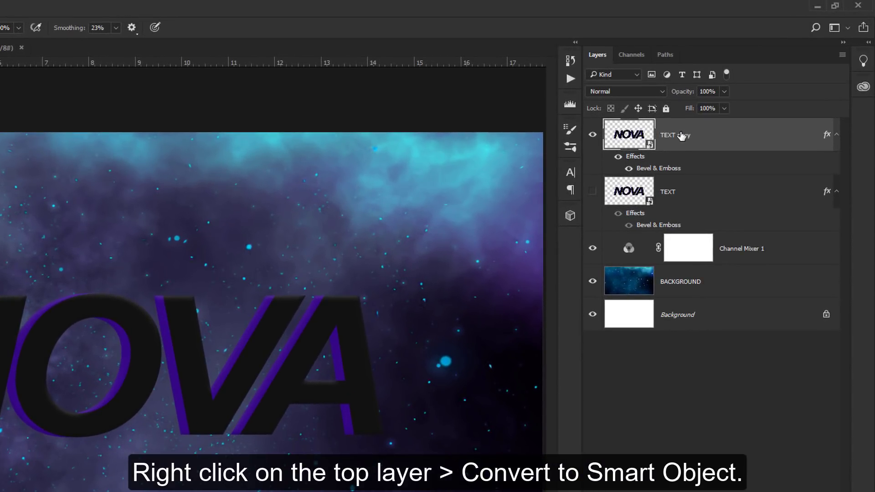
right_click(682, 136)
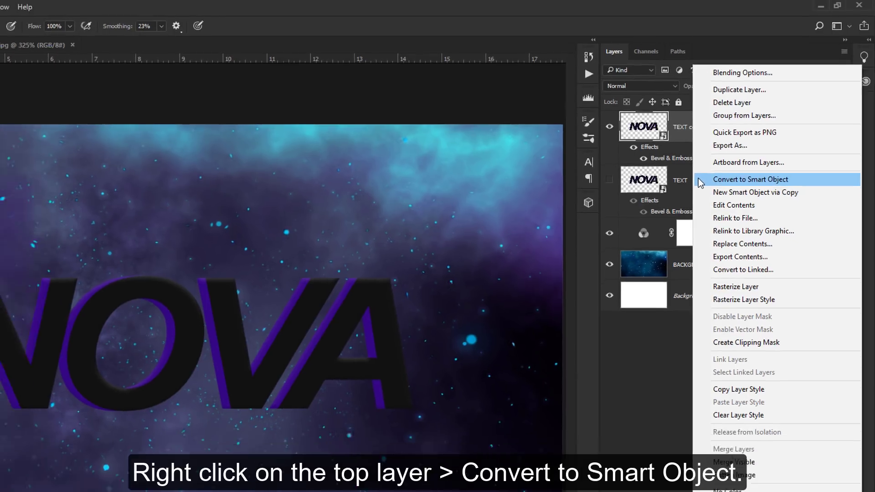
click(690, 195)
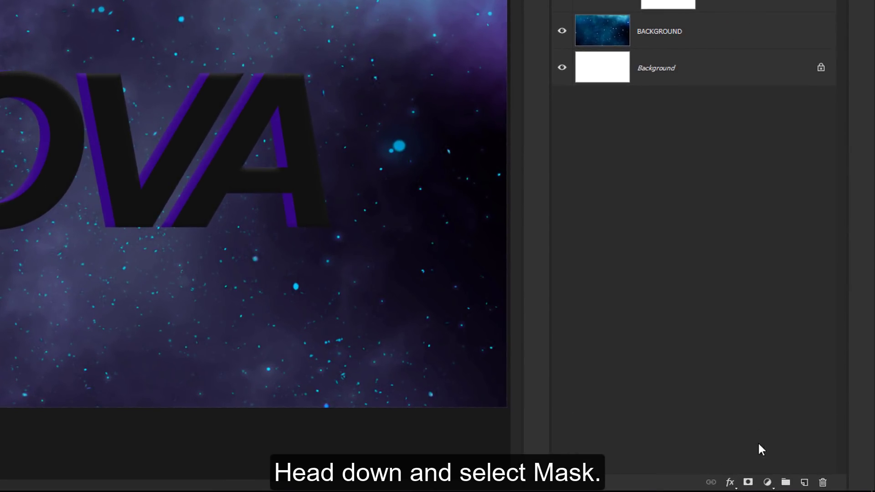
- Add a layer mask to TEXT copy, reset colours to black/white, and choose the Soft Round brush
click(748, 482)
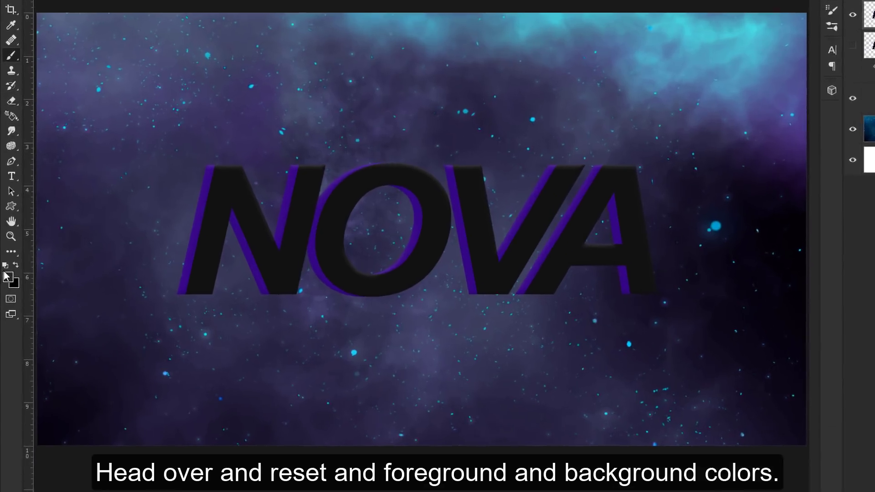
click(4, 295)
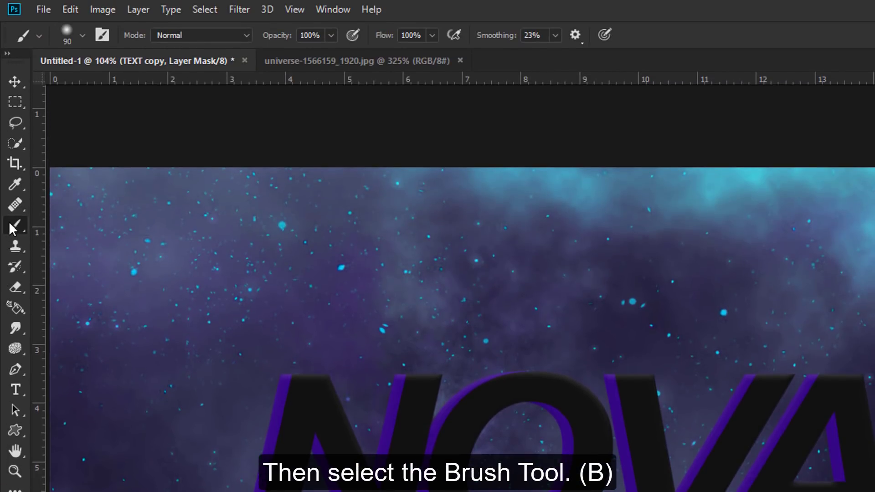
right_click(15, 226)
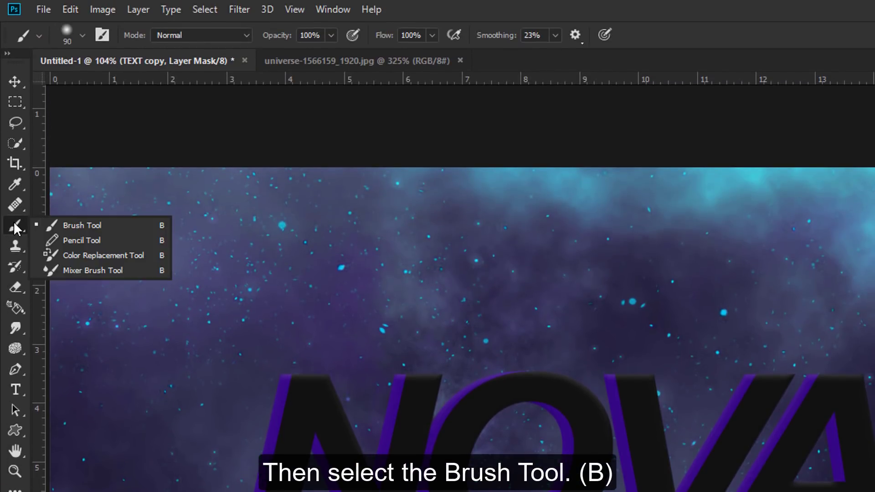
click(83, 225)
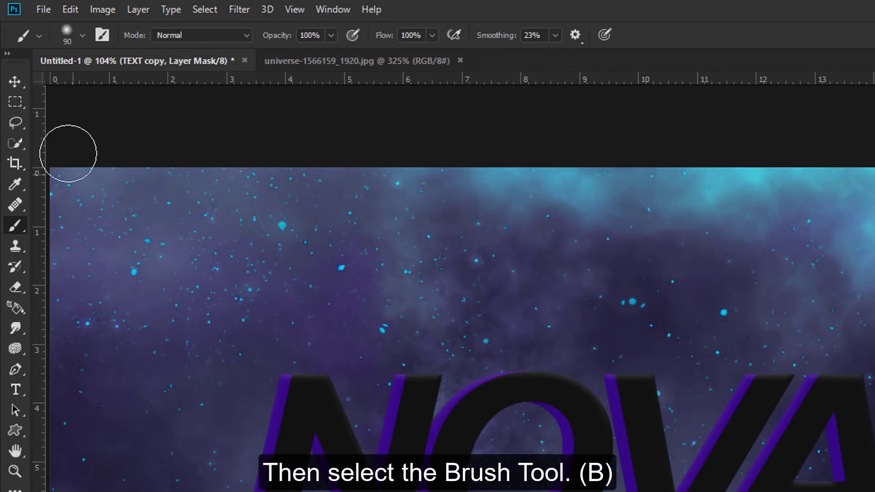
click(67, 36)
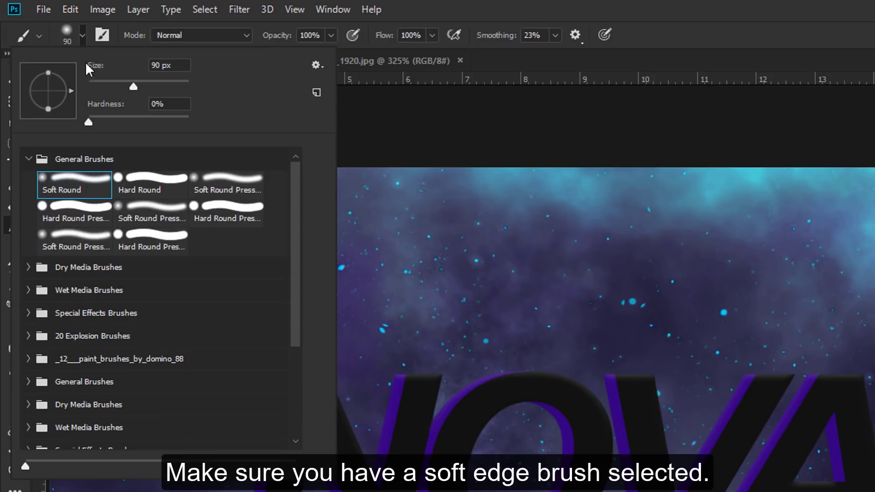
double_click(92, 187)
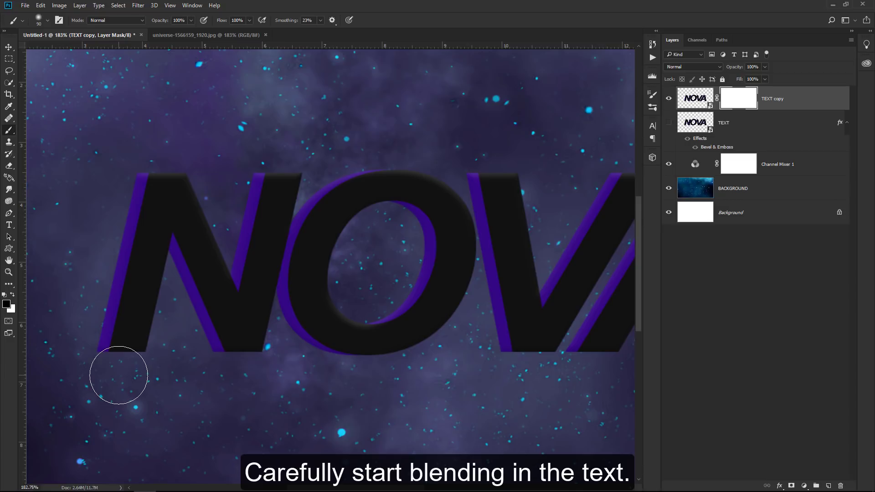
- Paint black on the mask to fade the bottom-left and middle stroke of the N
key(bracketright)
mouse_move(90, 355)
mouse_down()
mouse_move(88, 271)
mouse_move(111, 371)
mouse_move(94, 268)
mouse_move(111, 197)
mouse_up()
key(bracketleft)
key(bracketleft)
key(bracketleft)
key(bracketleft)
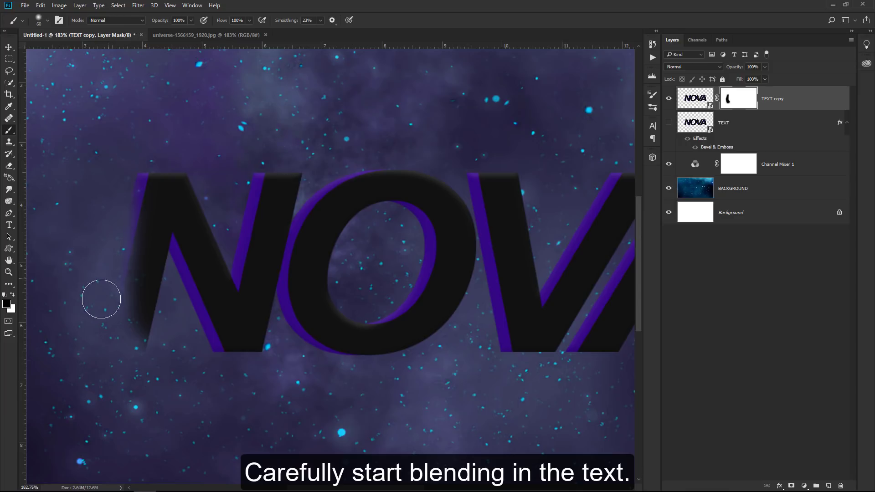
mouse_move(211, 365)
mouse_down()
mouse_move(264, 387)
mouse_move(236, 375)
mouse_move(363, 322)
mouse_move(317, 377)
mouse_up()
key(bracketright)
key(bracketright)
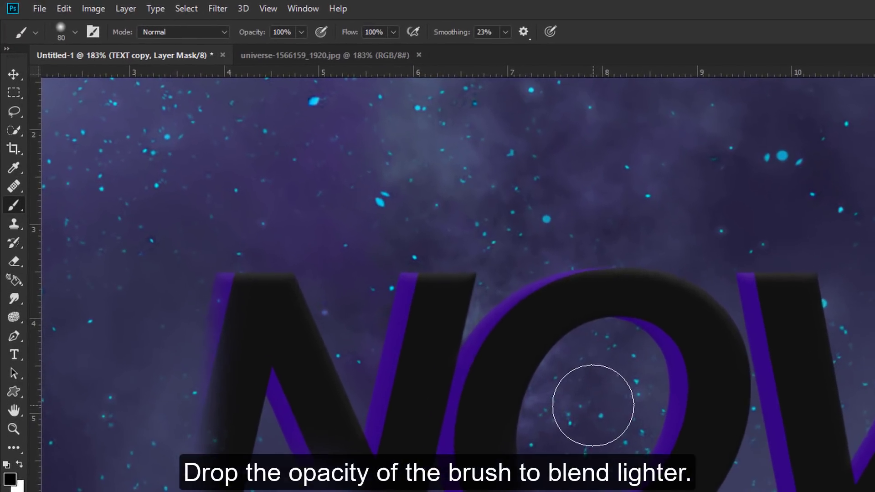
- At 50% brush opacity, fade the top of the O and parts of the V and A
click(288, 32)
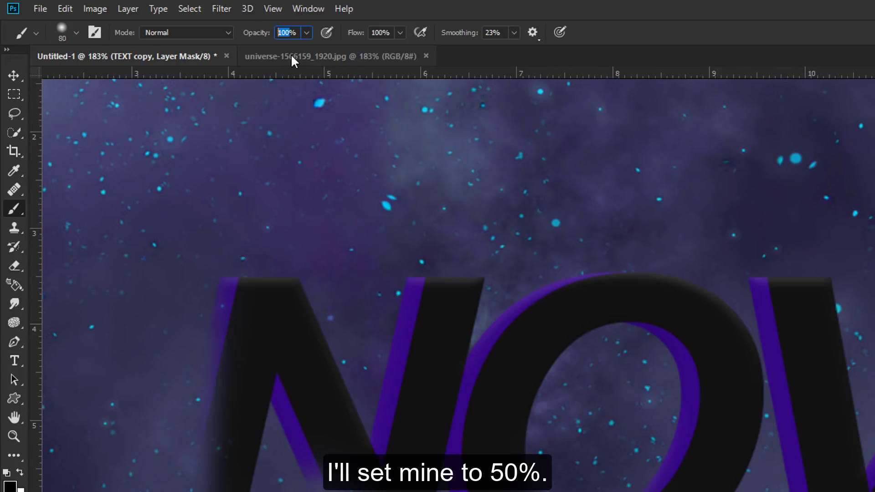
text(50)
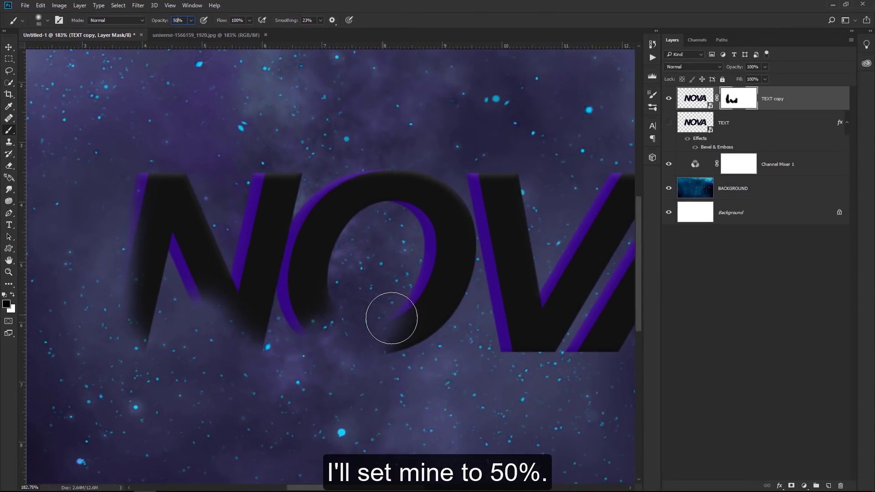
mouse_move(391, 318)
mouse_down()
mouse_move(341, 184)
mouse_move(353, 221)
mouse_up()
drag(396, 330, 265, 332)
drag(379, 132, 404, 182)
mouse_move(369, 344)
mouse_down()
mouse_move(365, 358)
mouse_move(406, 371)
mouse_move(362, 336)
mouse_move(209, 323)
mouse_up()
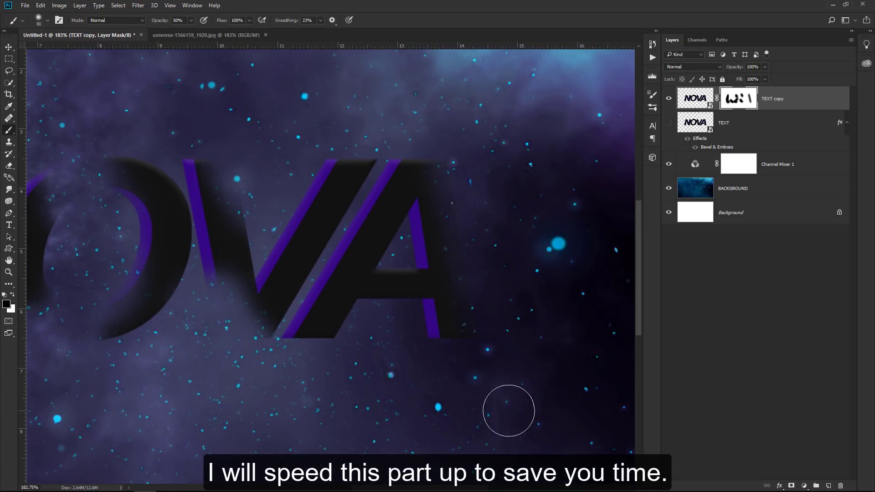
mouse_move(346, 361)
mouse_down()
mouse_move(323, 375)
mouse_move(336, 352)
mouse_up()
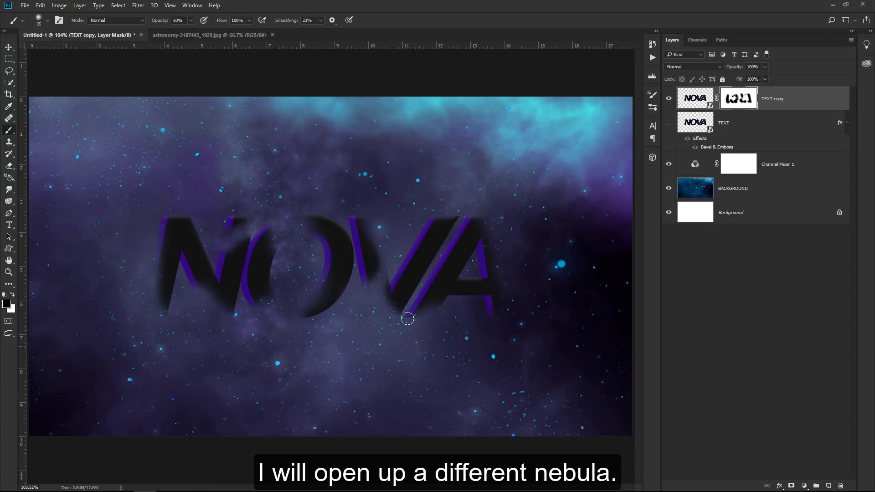
- Lasso a pink nebula patch in the astronomy photo and drag it toward the NOVA document
click(233, 35)
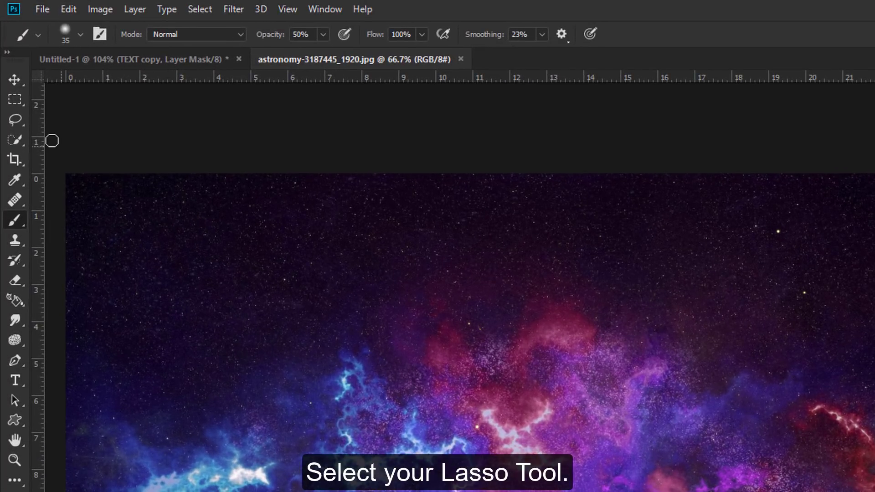
click(15, 119)
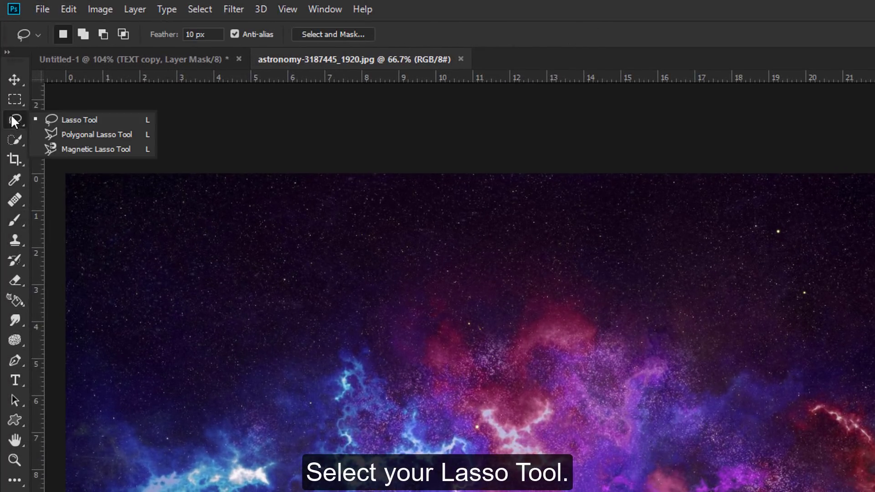
click(108, 119)
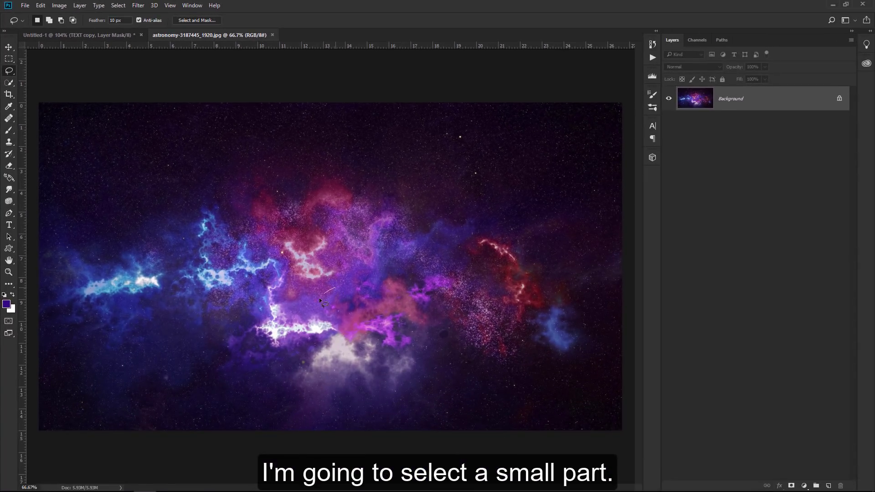
drag(327, 325, 341, 346)
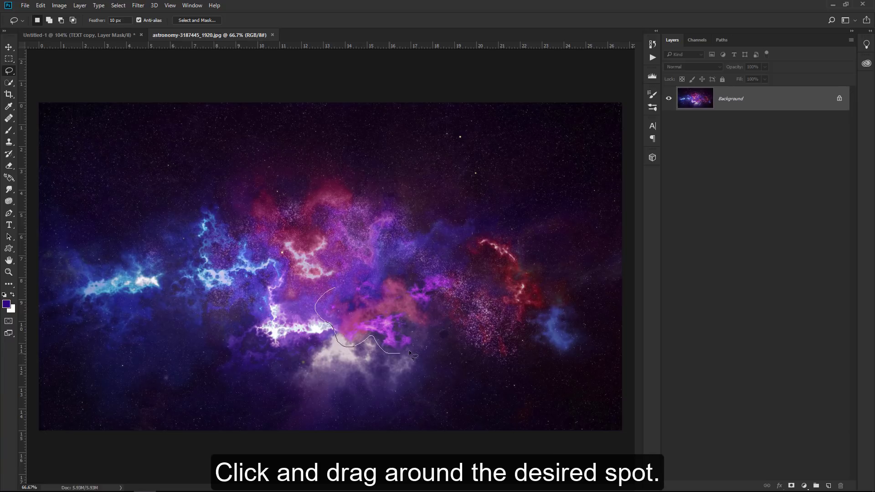
mouse_move(409, 353)
mouse_down()
mouse_move(435, 324)
mouse_move(401, 278)
mouse_move(335, 288)
mouse_up()
key(v)
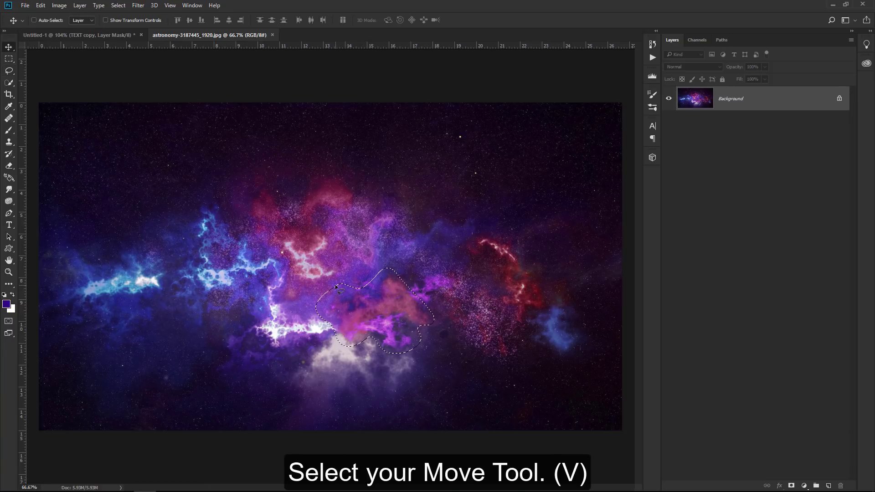
mouse_move(352, 294)
mouse_down()
mouse_move(124, 38)
mouse_move(223, 260)
mouse_up()
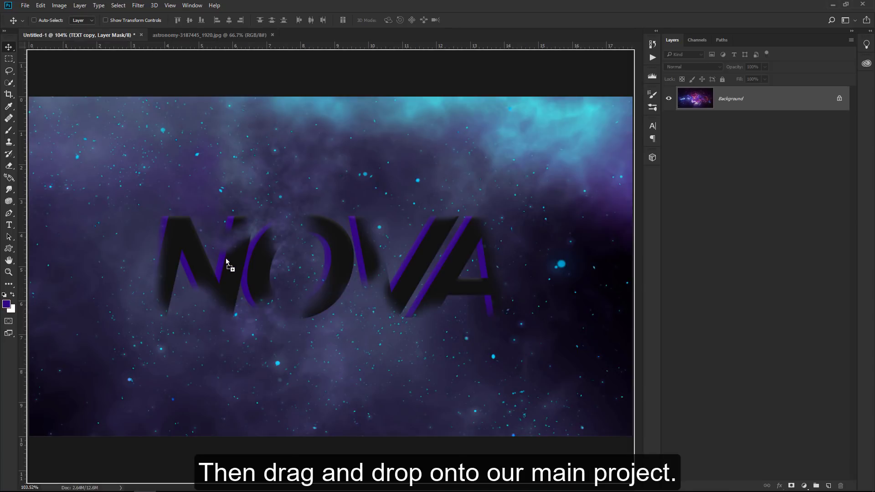
- Drop the nebula patch onto the NOVA canvas and set its blend mode to Screen
drag(223, 259, 468, 255)
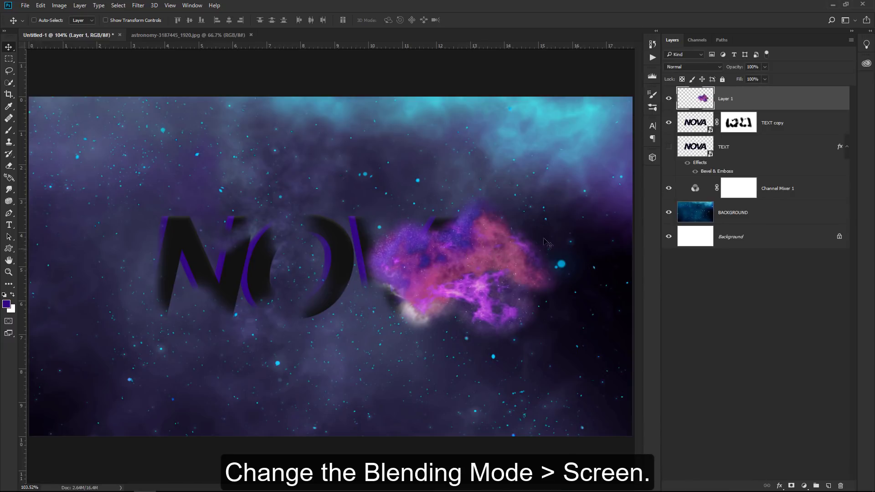
click(693, 67)
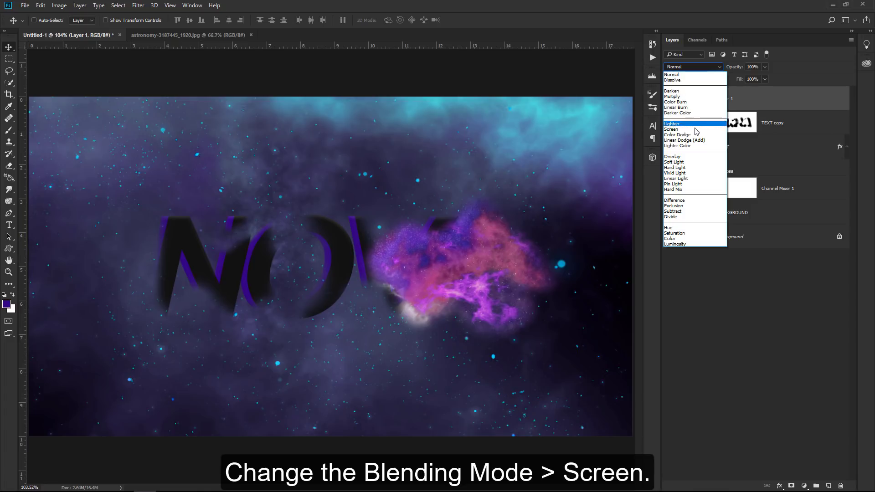
click(697, 130)
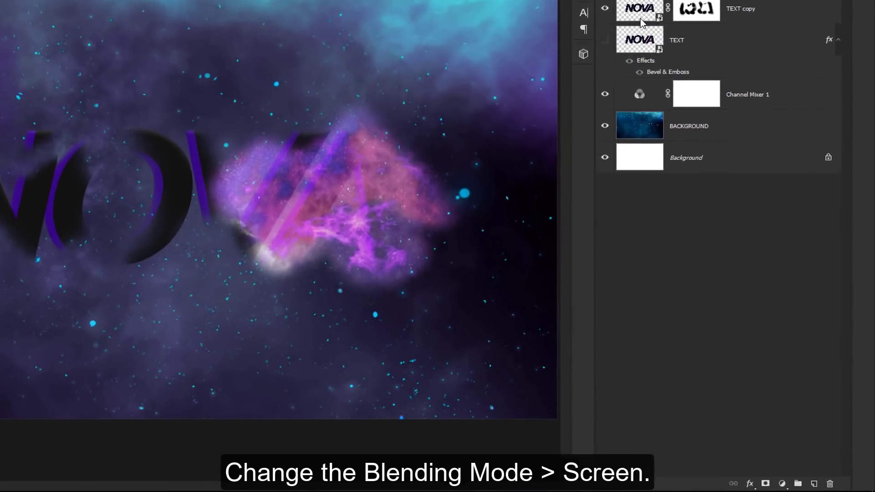
- In Blending Options, split the This Layer black slider to about 200
click(747, 483)
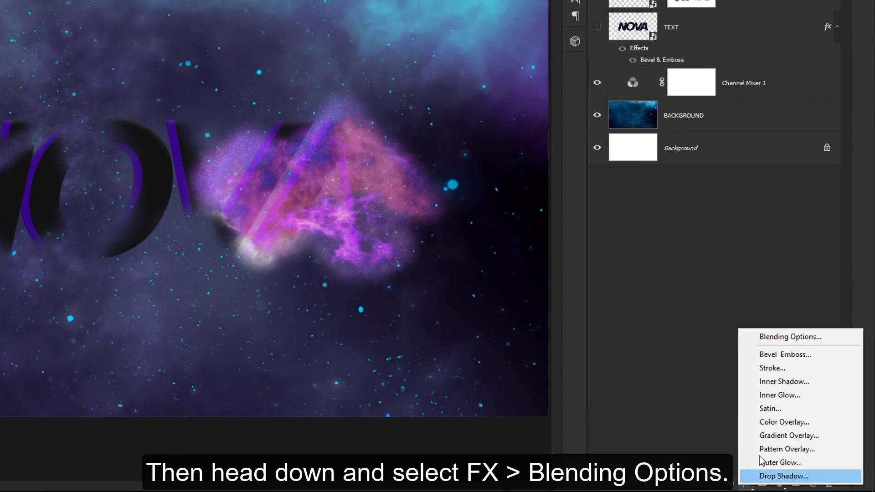
click(762, 336)
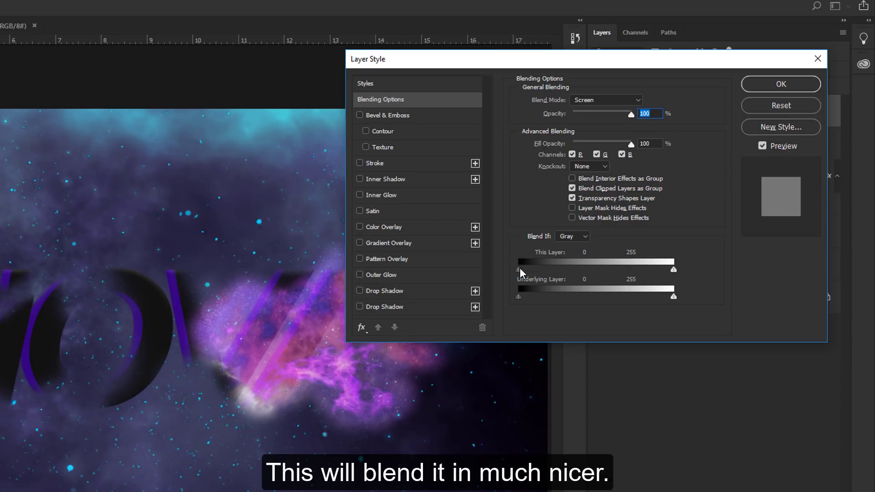
drag(521, 268, 649, 263)
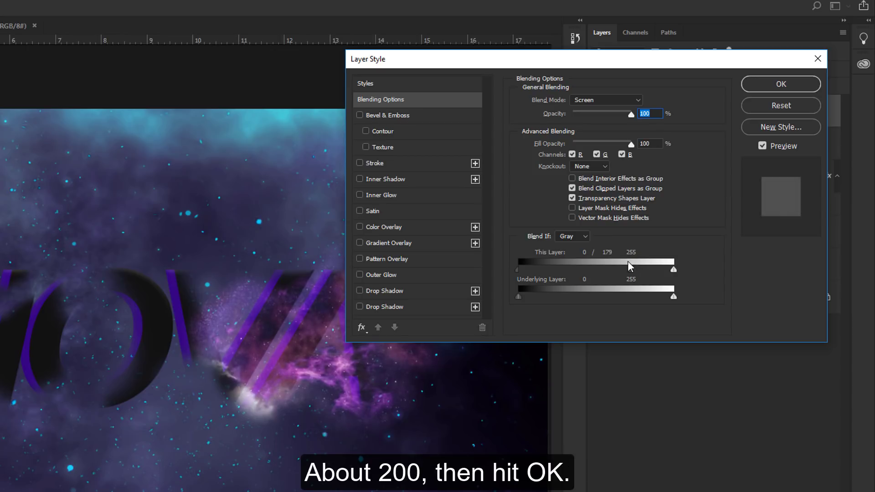
drag(641, 261, 641, 260)
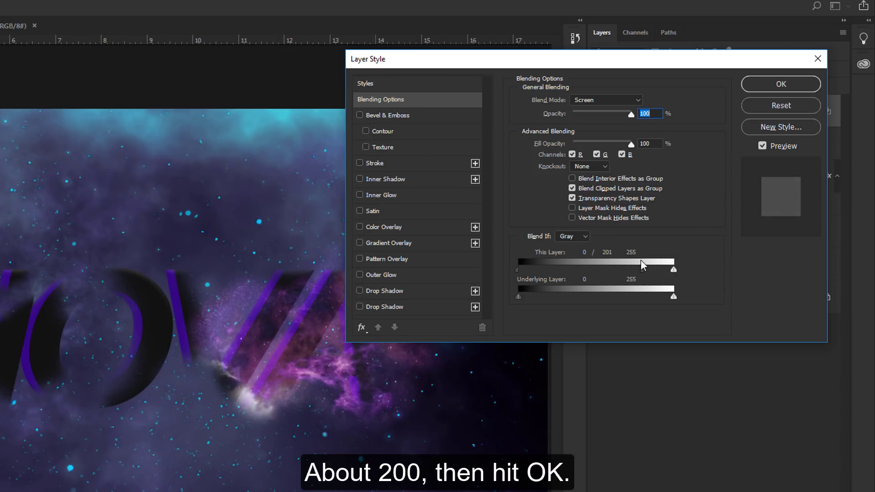
key(alt)
click(786, 85)
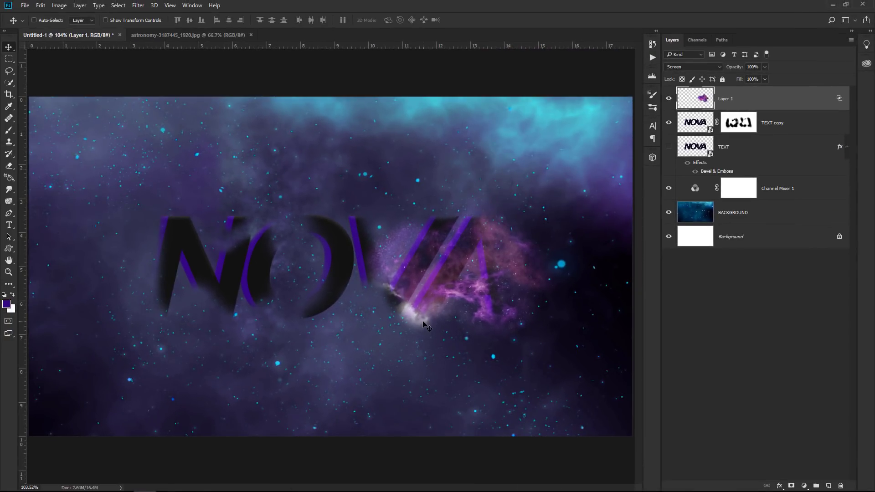
- Add a layer mask to Layer 1 and set up an enlarged brush at 100% opacity
click(792, 486)
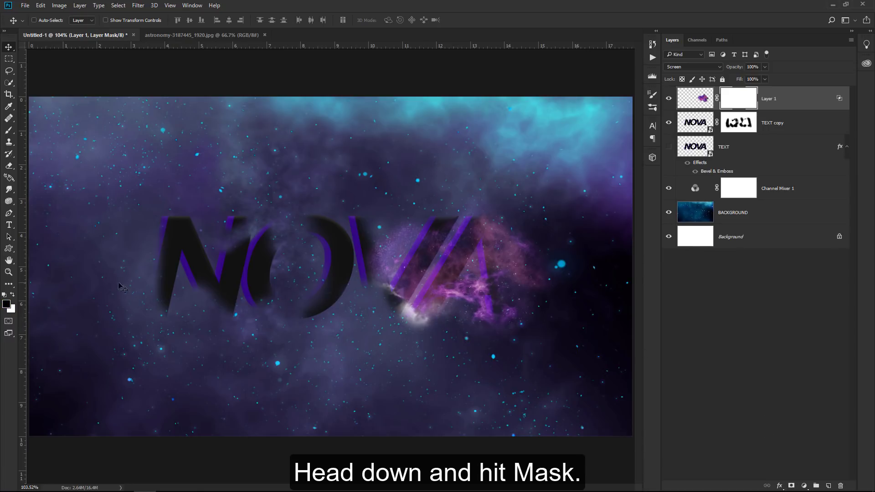
click(9, 130)
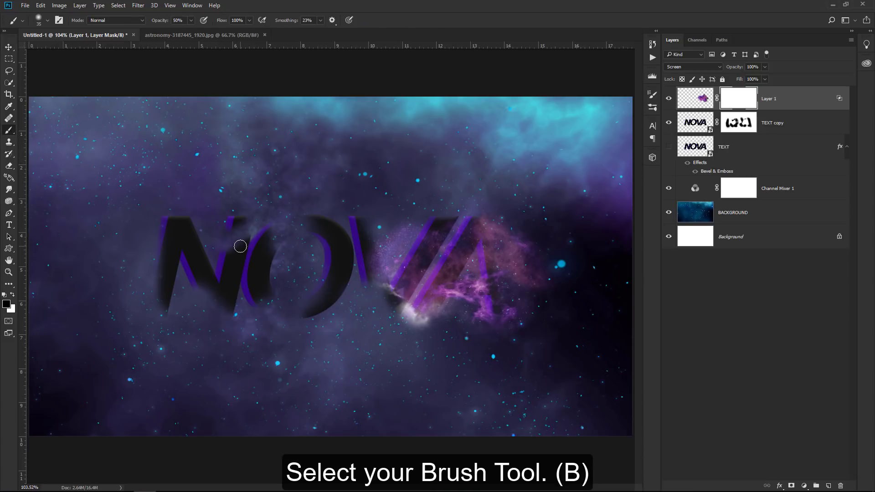
drag(161, 20, 210, 20)
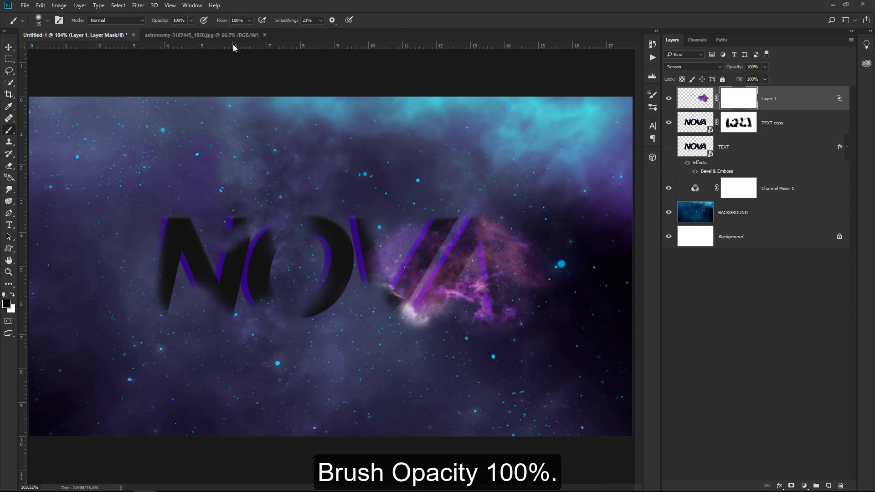
key(bracketright)
key(bracketright)
key(bracketright)
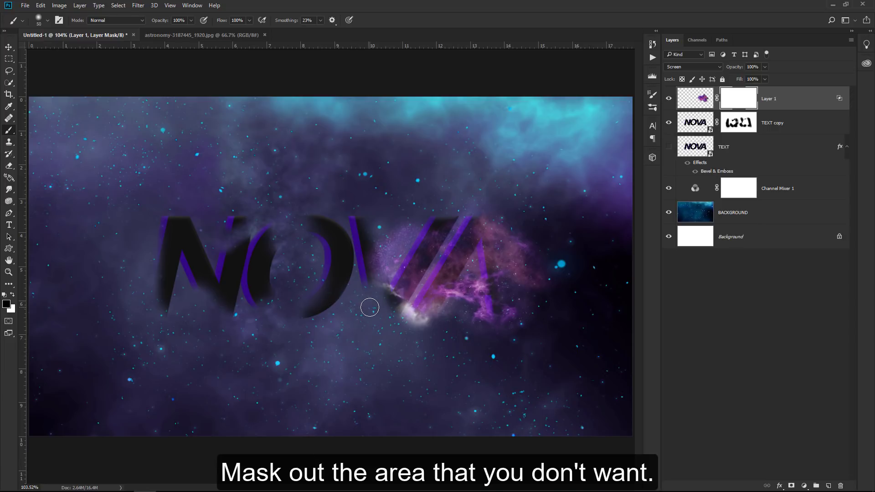
key(bracketright)
key(bracketright)
key(bracketright)
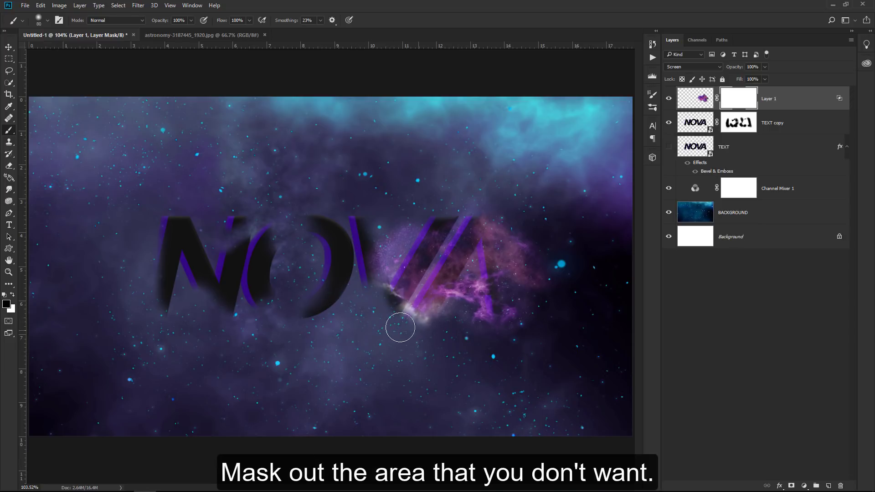
- Paint out the stray glow at the V and A base and junction, then lower opacity to 52%
mouse_move(400, 328)
mouse_down()
mouse_move(365, 307)
mouse_move(389, 308)
mouse_up()
key(bracketright)
key(bracketright)
key(bracketright)
key(bracketleft)
key(bracketleft)
key(bracketleft)
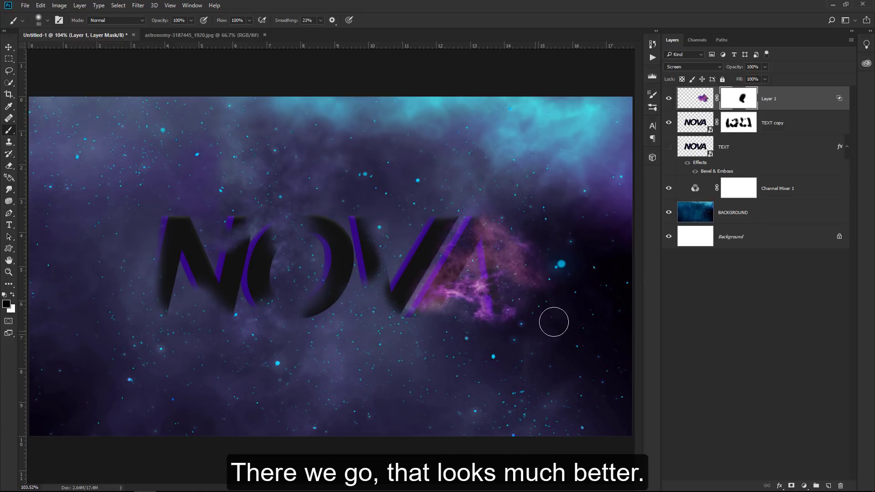
drag(418, 254, 405, 283)
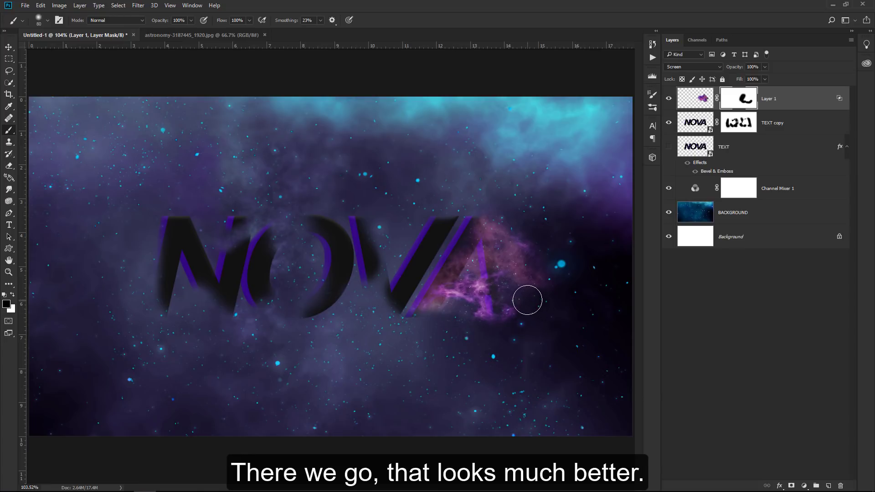
key(bracketleft)
key(bracketleft)
key(bracketleft)
key(5)
key(2)
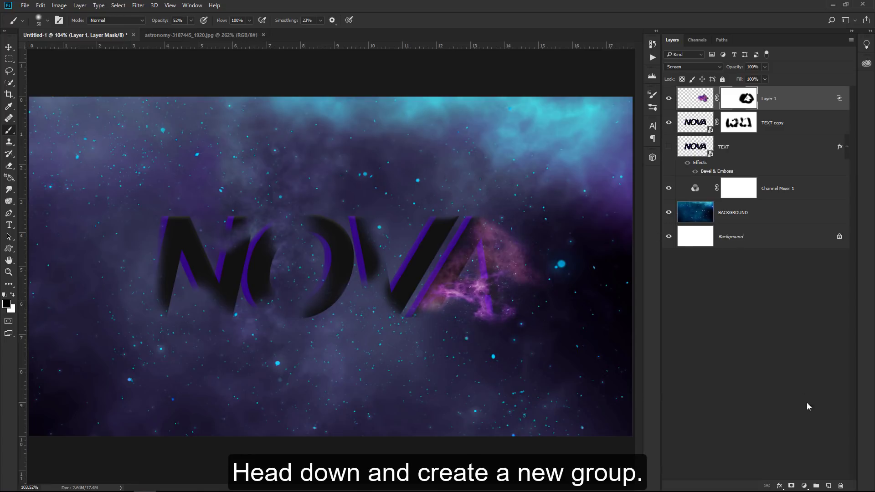
- Create a group named GALAXY OVER TEXT and move the nebula Layer 1 into it
click(816, 486)
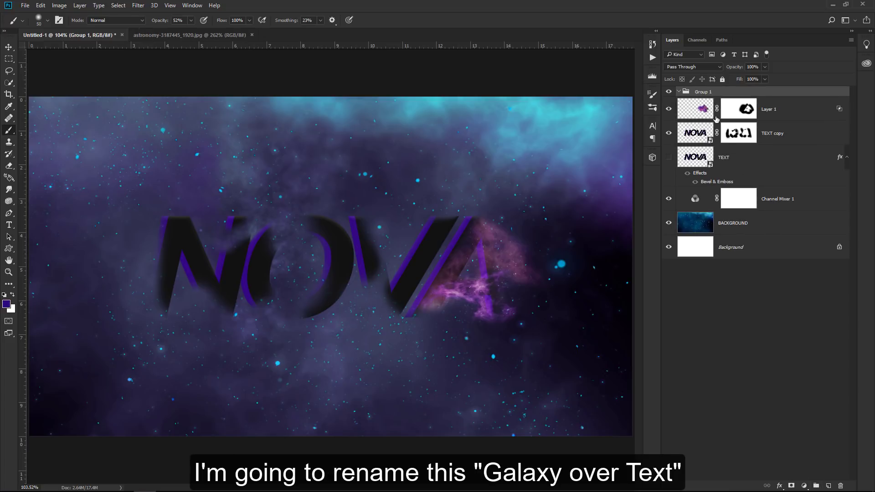
double_click(704, 92)
text(XT)
key(Return)
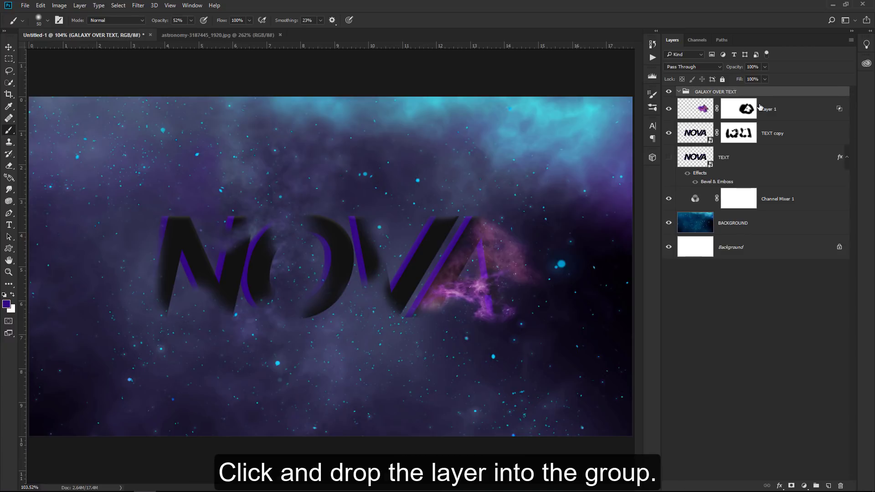
drag(773, 113, 766, 93)
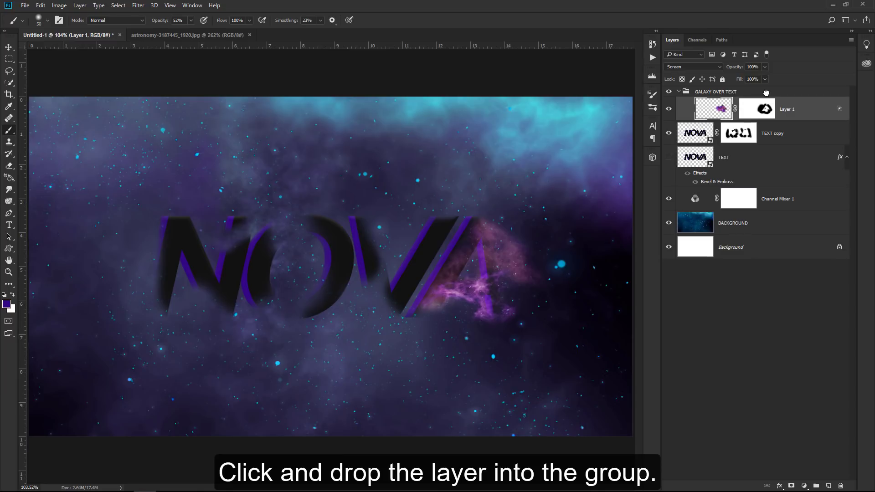
click(672, 92)
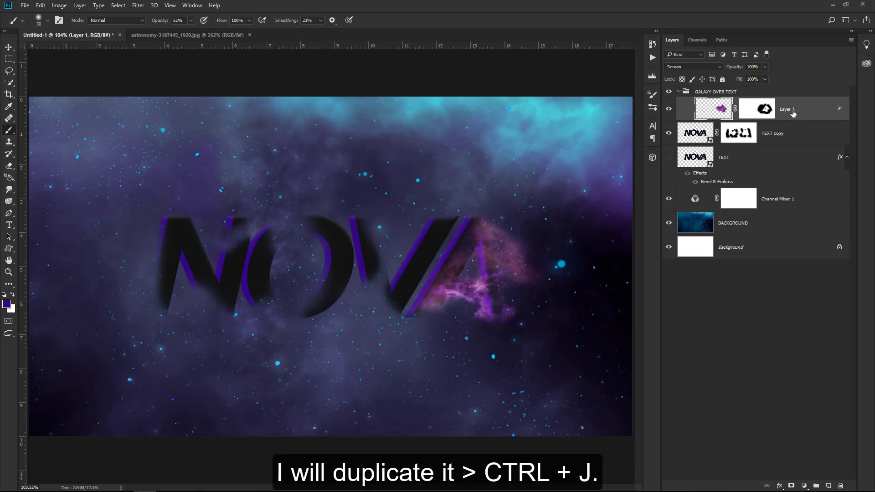
- Duplicate the nebula layer, move the copy toward the V, and rotate it into place
key(ctrl+j)
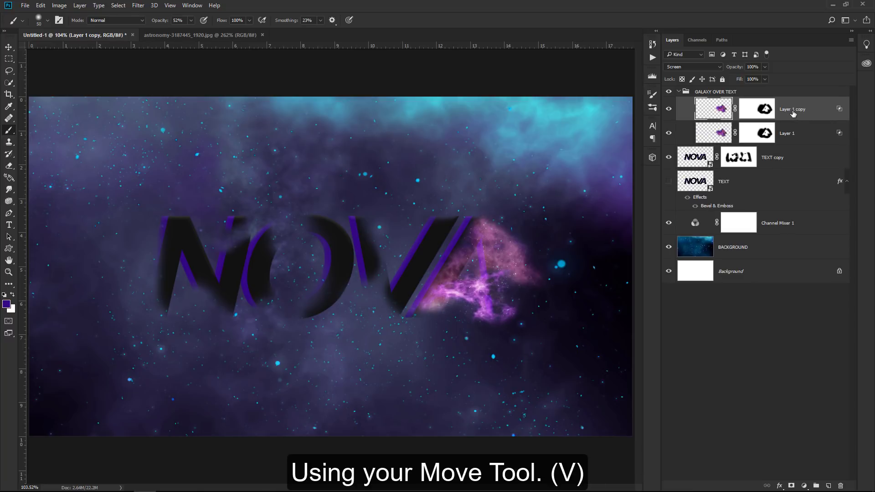
key(v)
drag(456, 282, 360, 280)
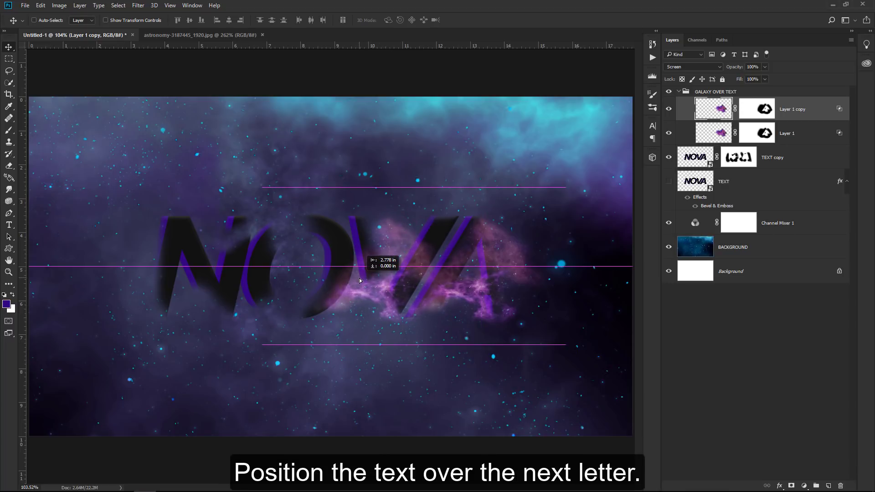
key(ctrl+t)
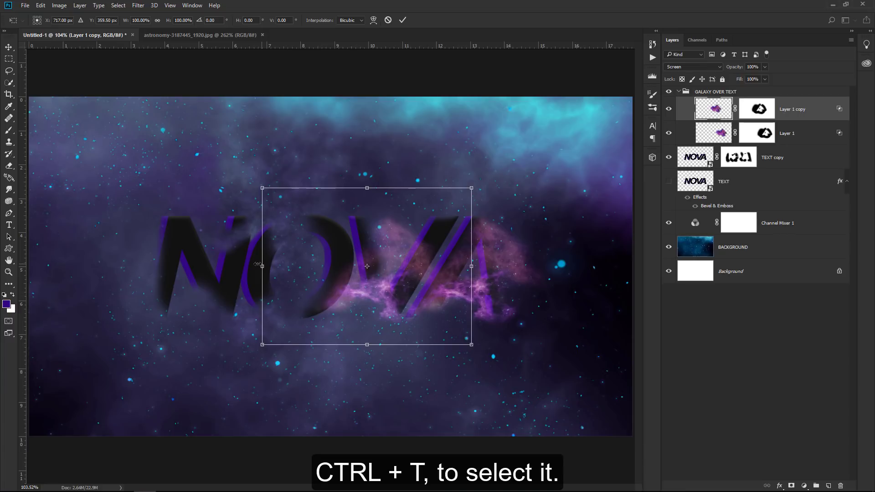
mouse_move(257, 264)
mouse_down()
mouse_move(379, 263)
mouse_move(386, 240)
mouse_up()
drag(401, 274, 415, 295)
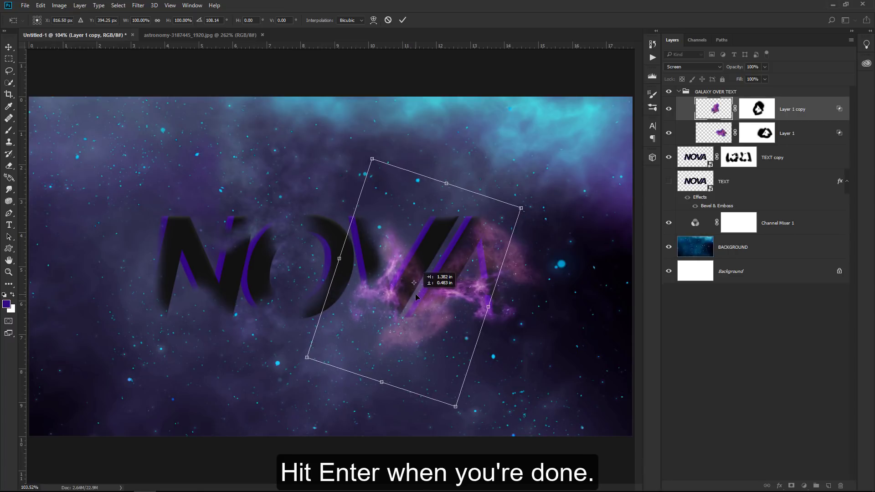
key(ctrl+z)
click(403, 20)
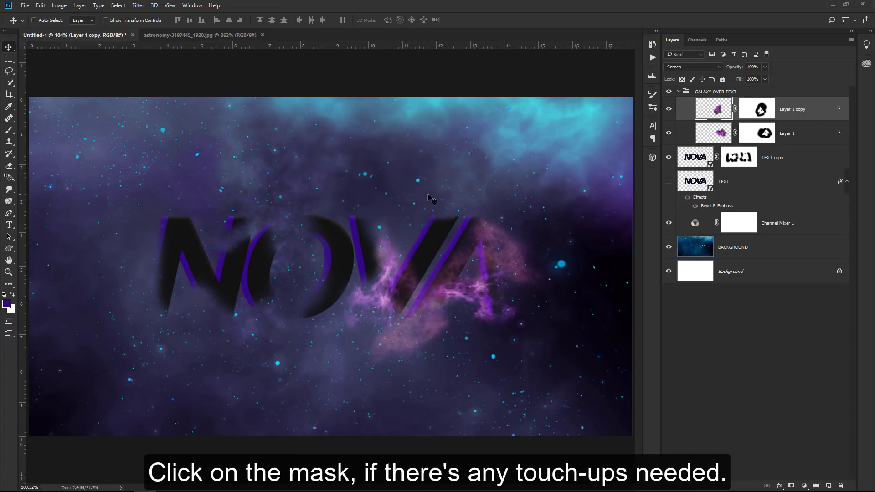
- Paint black on the copy's mask to hide nebula below and left of the V
click(761, 110)
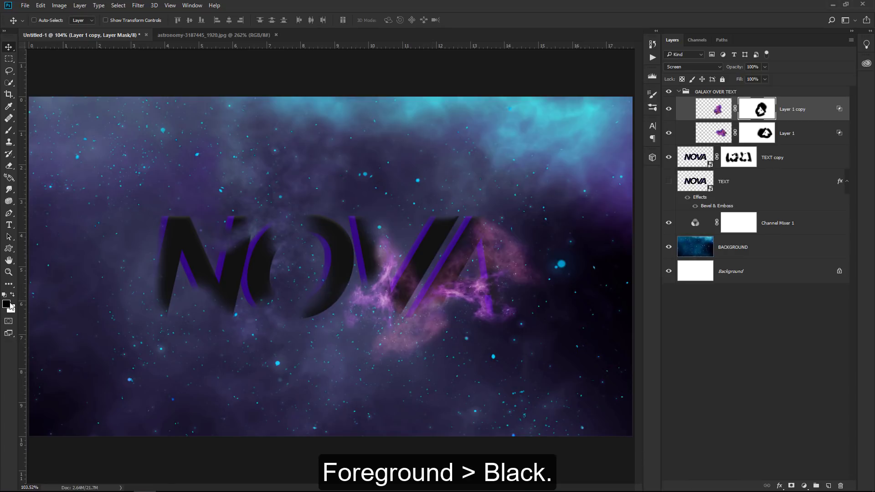
key(b)
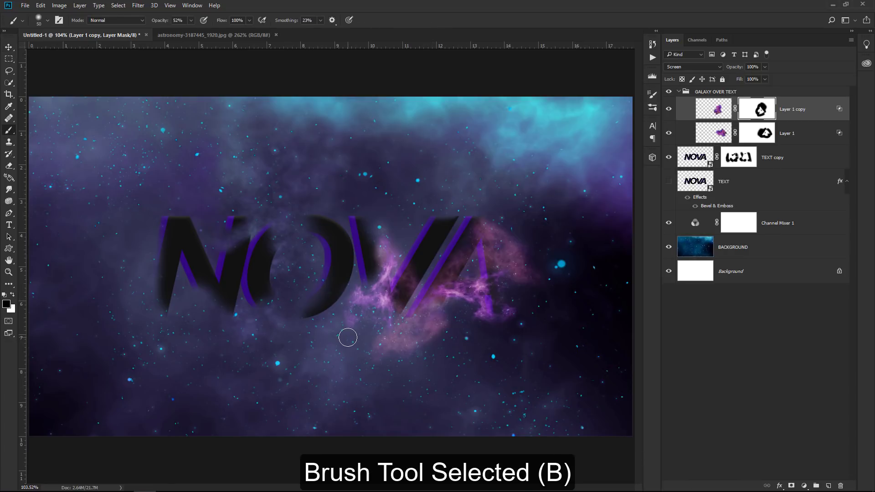
mouse_move(348, 332)
mouse_down()
mouse_move(387, 348)
mouse_move(426, 338)
mouse_move(432, 322)
mouse_move(406, 336)
mouse_move(414, 334)
mouse_move(395, 330)
mouse_up()
drag(321, 323, 342, 240)
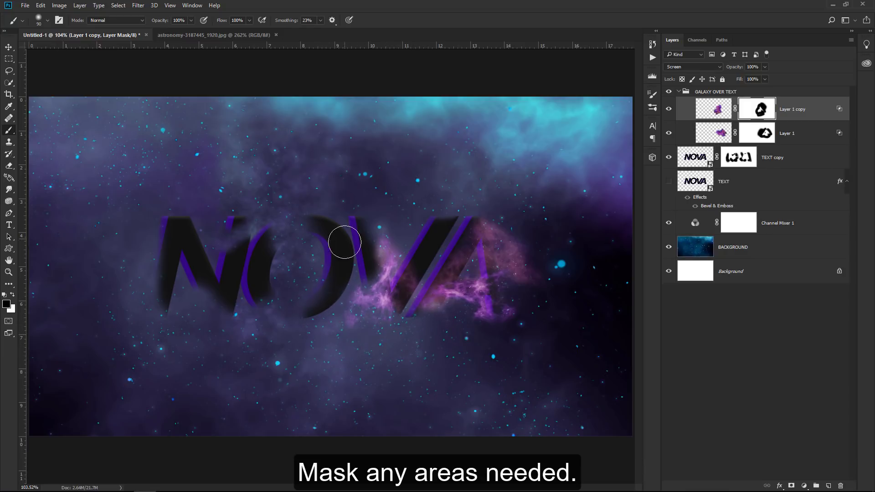
- Duplicate Layer 1, move the copy onto the O, and rotate and scale it there
click(794, 136)
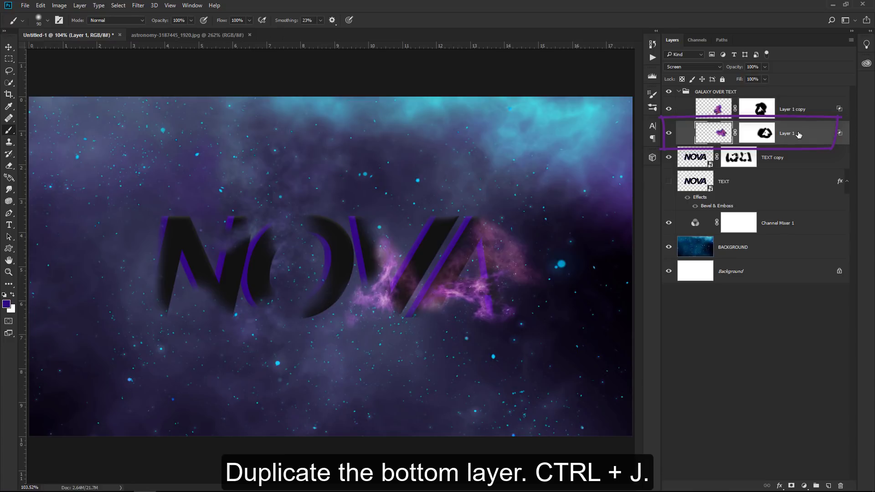
key(ctrl+j)
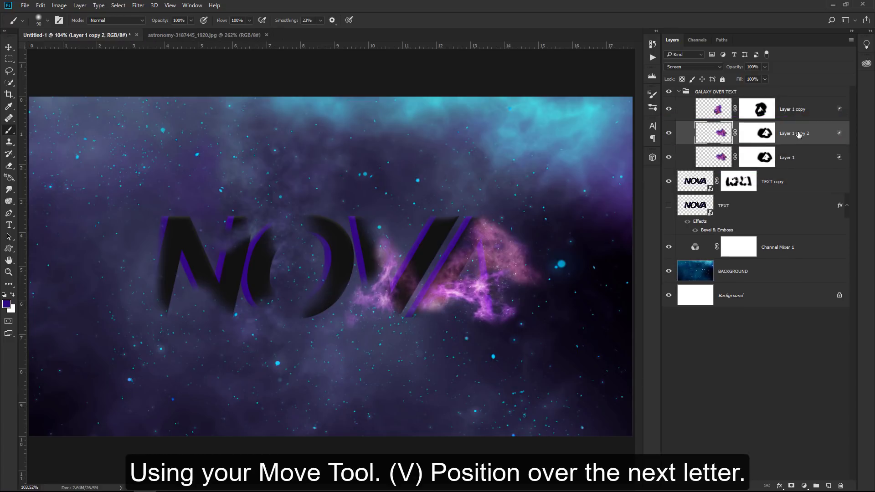
key(v)
drag(462, 263, 280, 263)
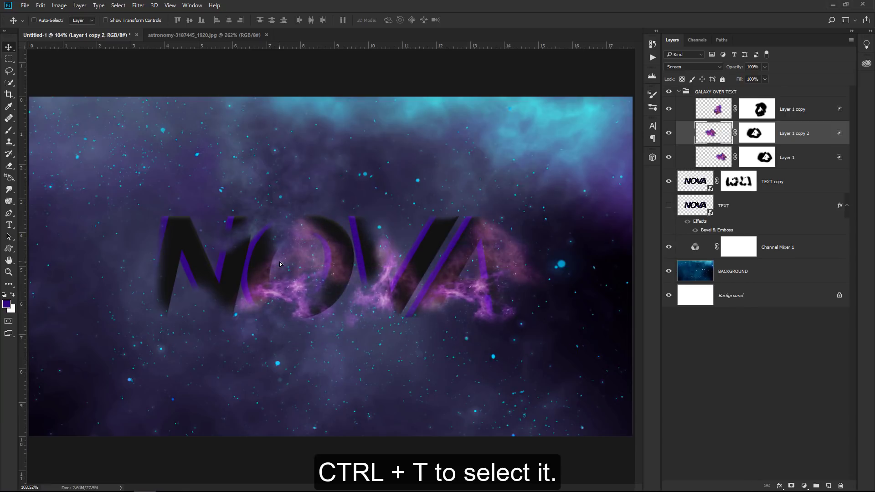
key(ctrl+t)
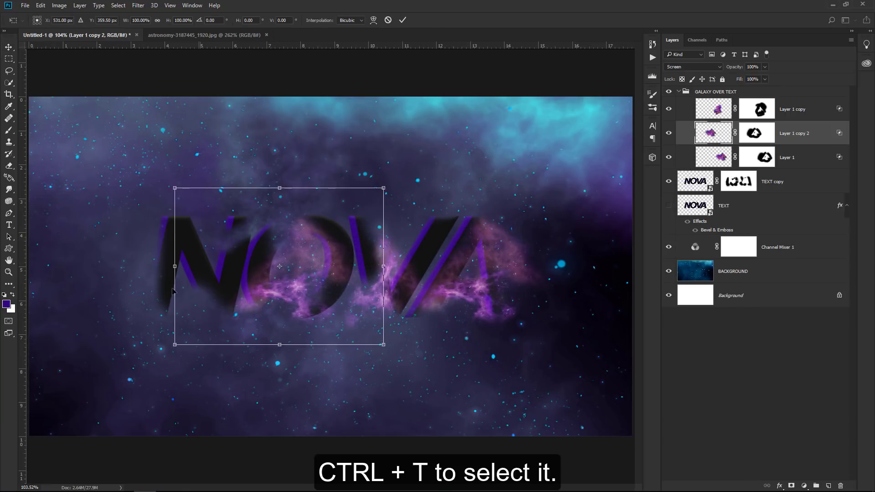
mouse_move(159, 301)
mouse_down()
mouse_move(215, 345)
mouse_move(354, 340)
mouse_move(337, 183)
mouse_up()
mouse_move(271, 281)
mouse_down()
mouse_move(288, 281)
mouse_move(289, 272)
mouse_up()
drag(254, 390, 262, 352)
drag(274, 287, 279, 282)
click(404, 21)
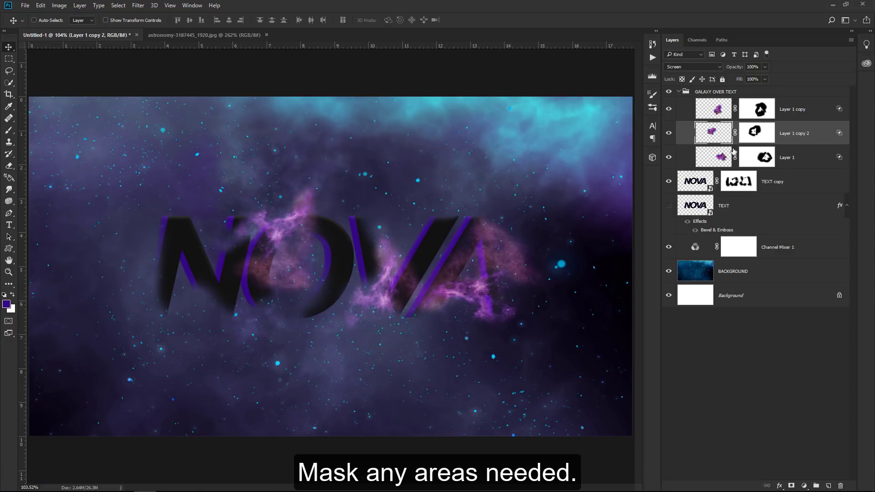
click(754, 134)
key(b)
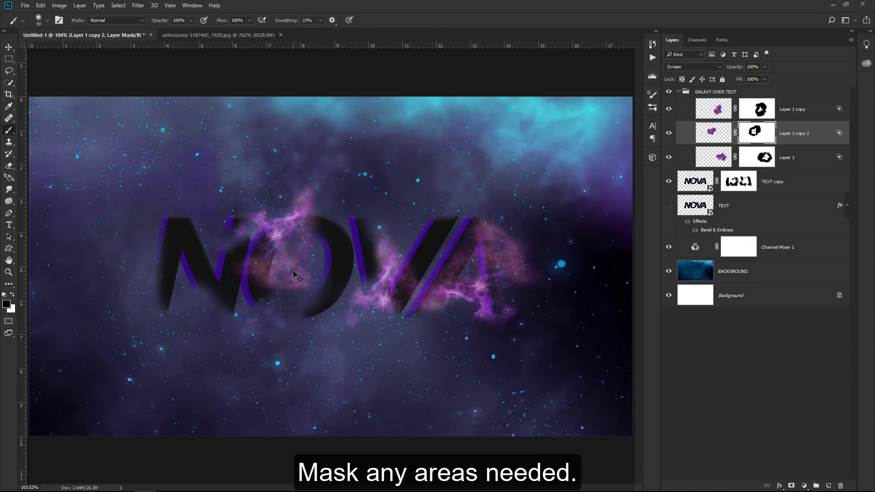
- Add Layer 1 copy 3 rotated over the O, masking away its lower-left excess
click(713, 157)
key(ctrl+j)
key(v)
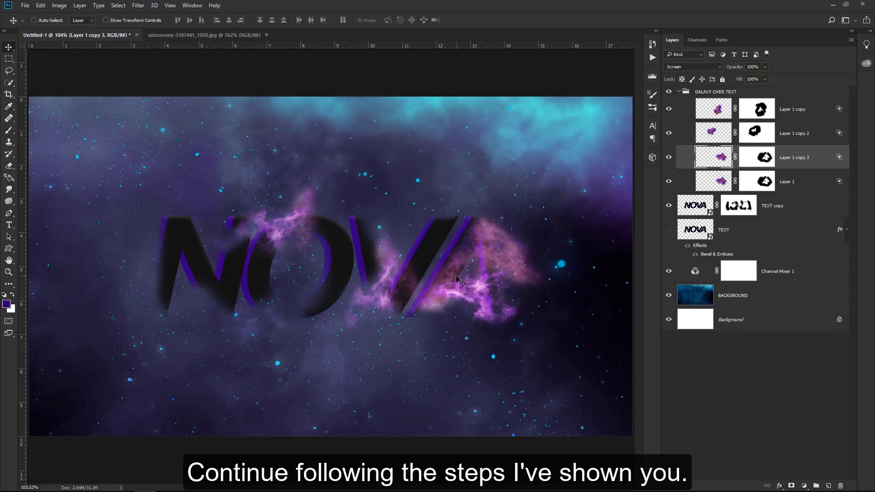
drag(450, 288, 269, 301)
key(ctrl+t)
mouse_move(388, 364)
mouse_down()
mouse_move(336, 266)
mouse_move(315, 301)
mouse_up()
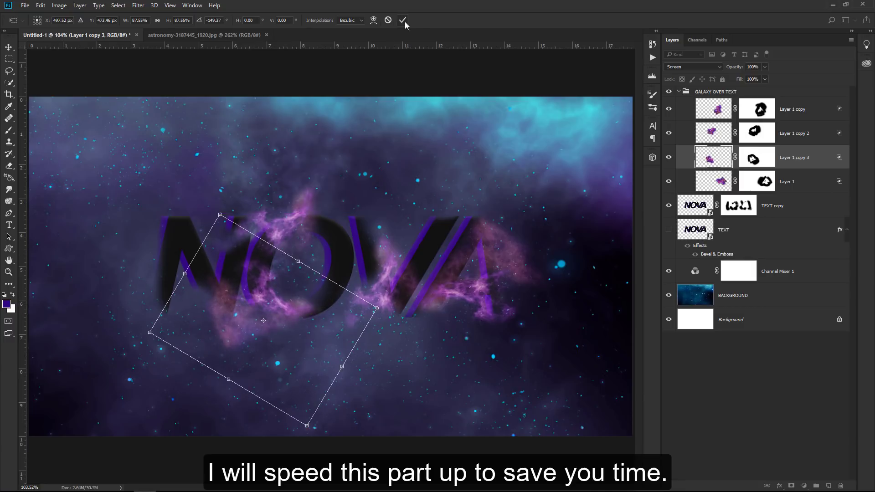
key(Return)
key(b)
mouse_move(232, 342)
mouse_down()
mouse_move(219, 283)
mouse_move(269, 332)
mouse_up()
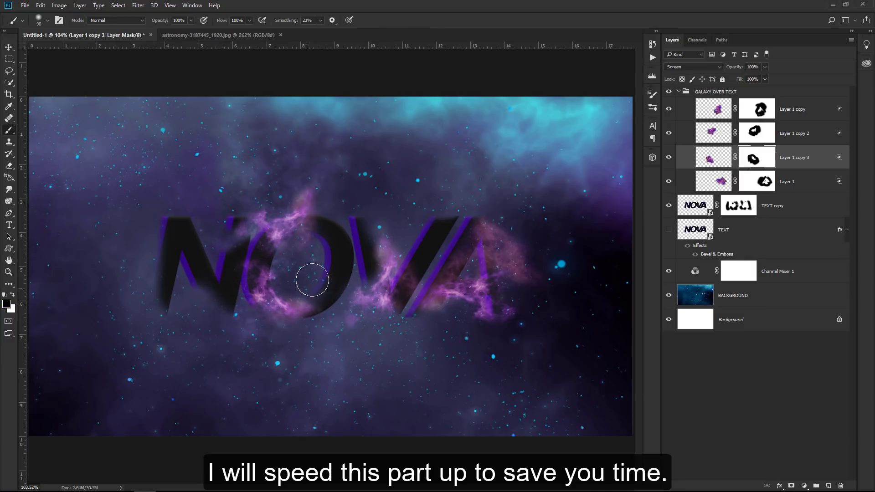
- Duplicate Layer 1 again and move, rotate and position the copy over the N
click(782, 187)
key(ctrl+j)
key(v)
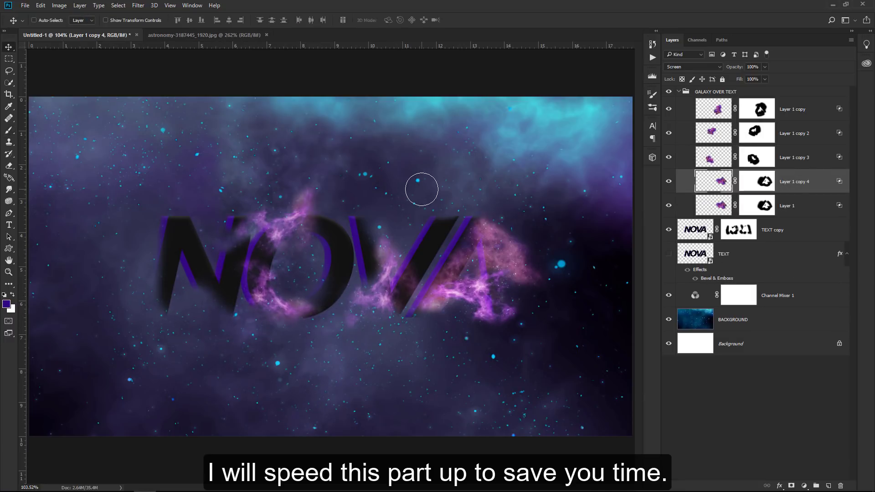
drag(469, 275, 176, 286)
key(ctrl+t)
drag(256, 340, 294, 189)
mouse_move(182, 255)
mouse_down()
mouse_move(196, 274)
mouse_move(210, 222)
mouse_up()
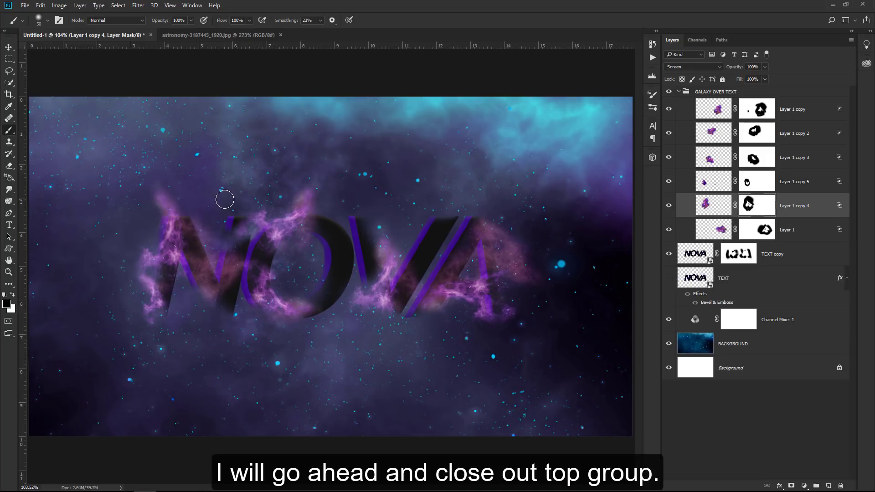
- Add a purple-to-blue Gradient Map clipped to the collapsed GALAXY OVER TEXT group
click(678, 92)
click(669, 92)
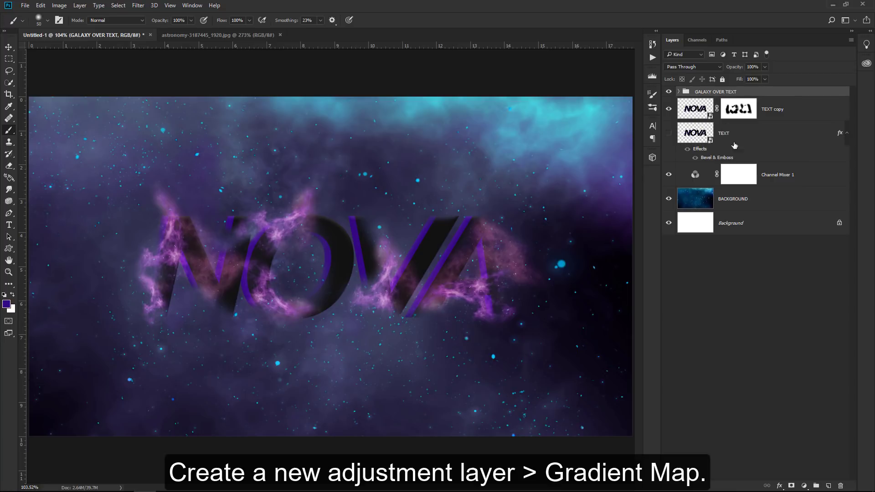
click(804, 486)
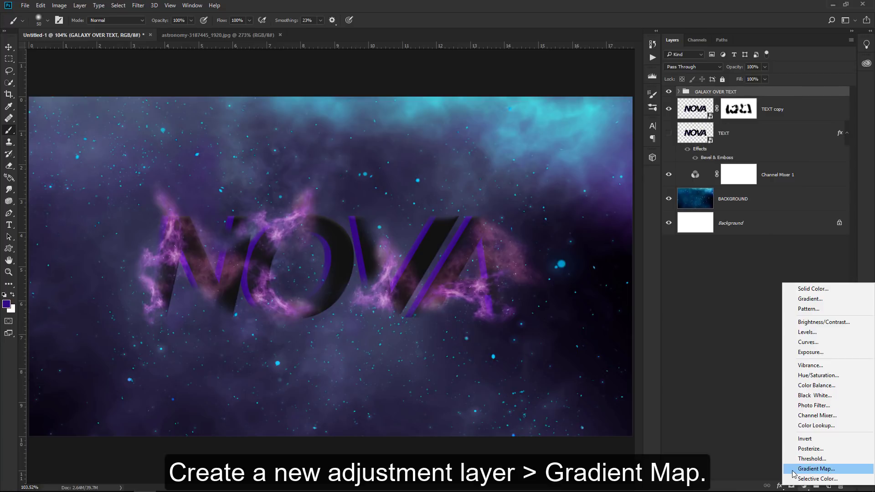
click(793, 470)
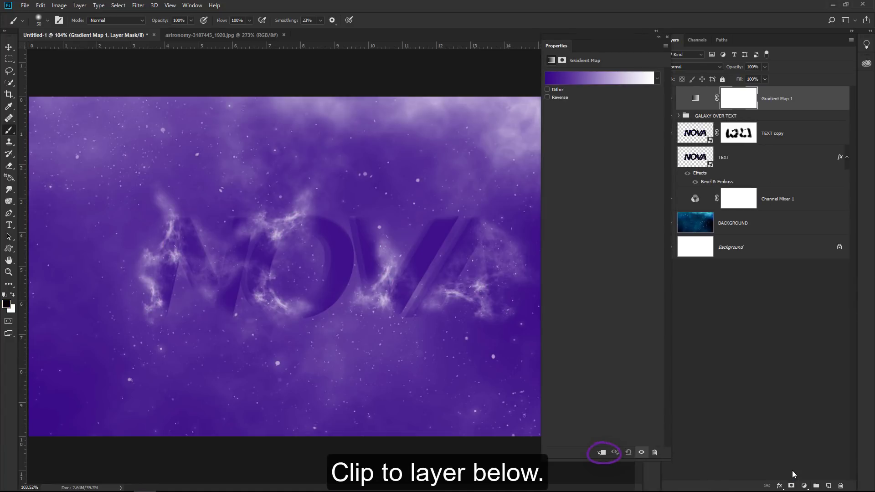
click(601, 454)
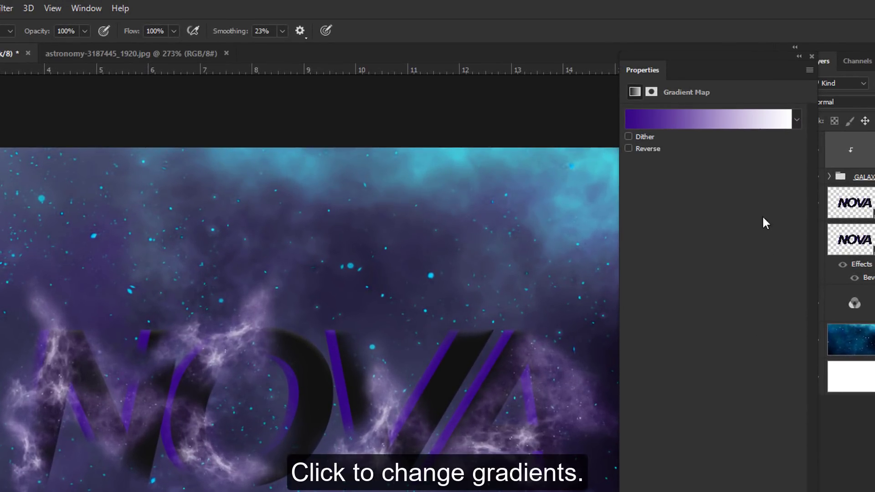
click(738, 121)
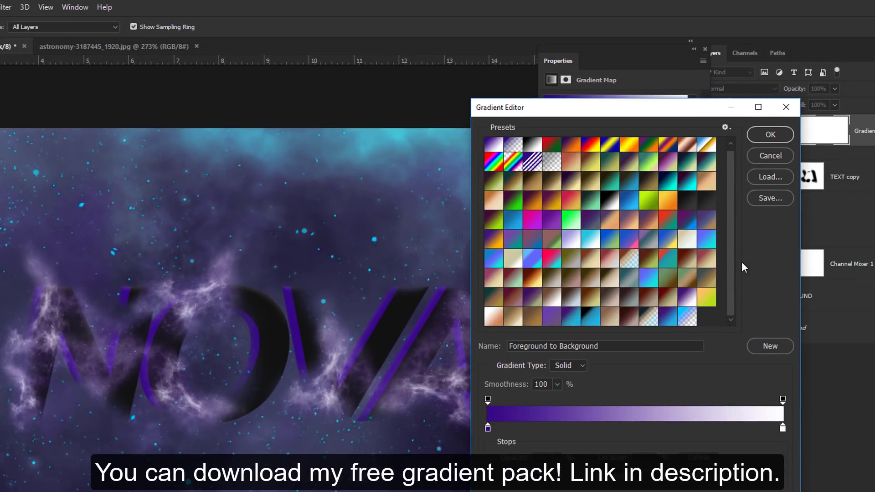
click(571, 317)
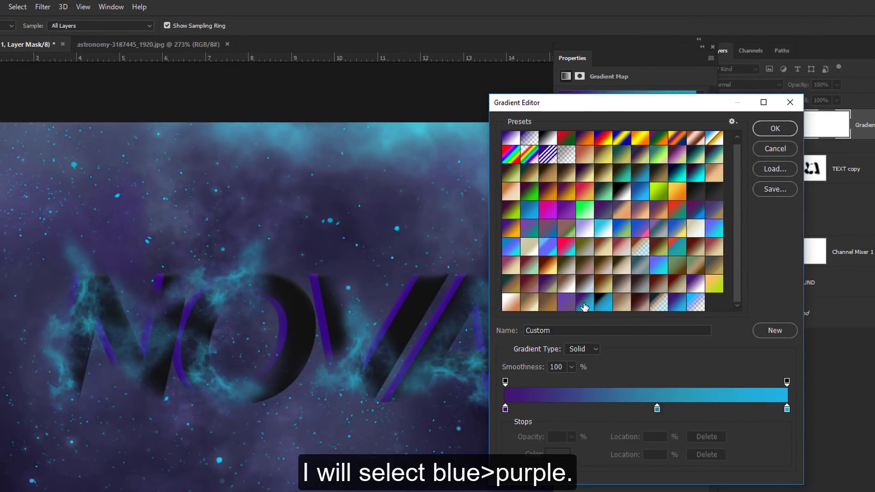
click(777, 129)
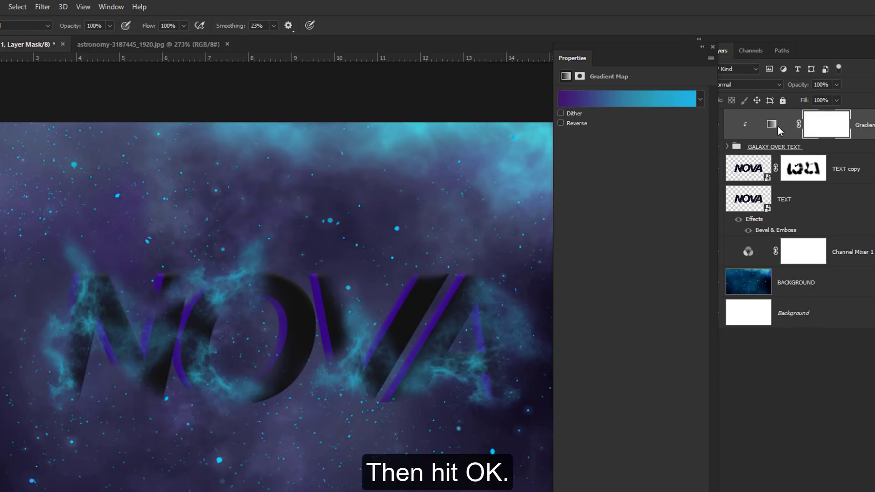
click(712, 47)
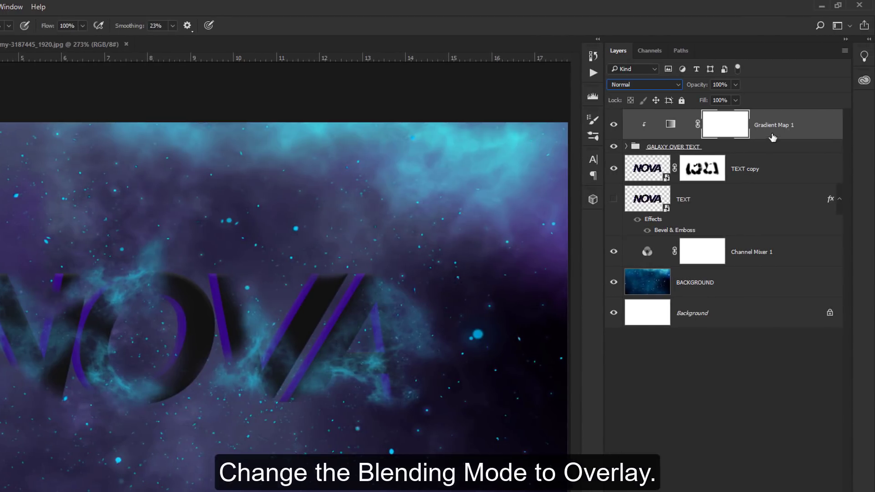
- Set the gradient map to Overlay blending at 88% opacity
click(669, 87)
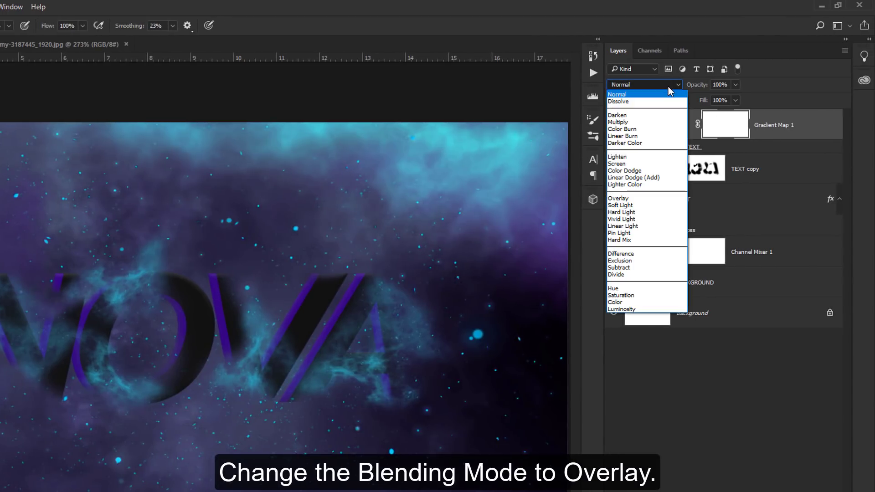
click(659, 199)
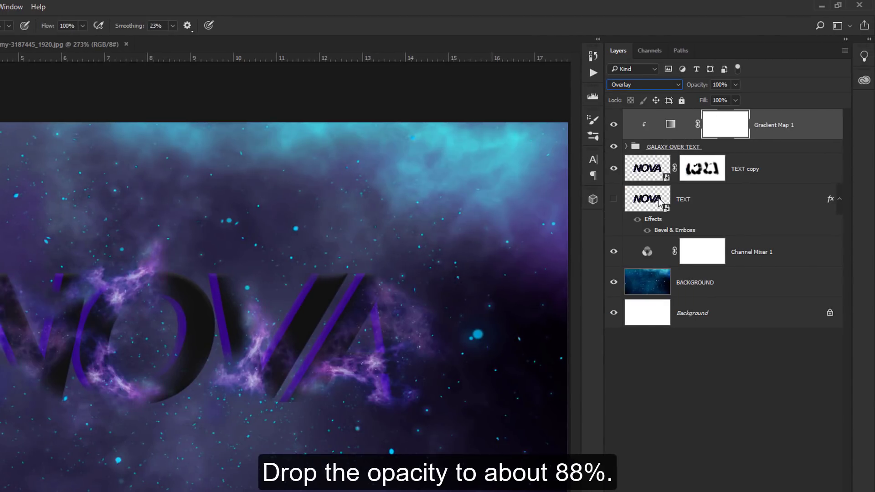
click(722, 84)
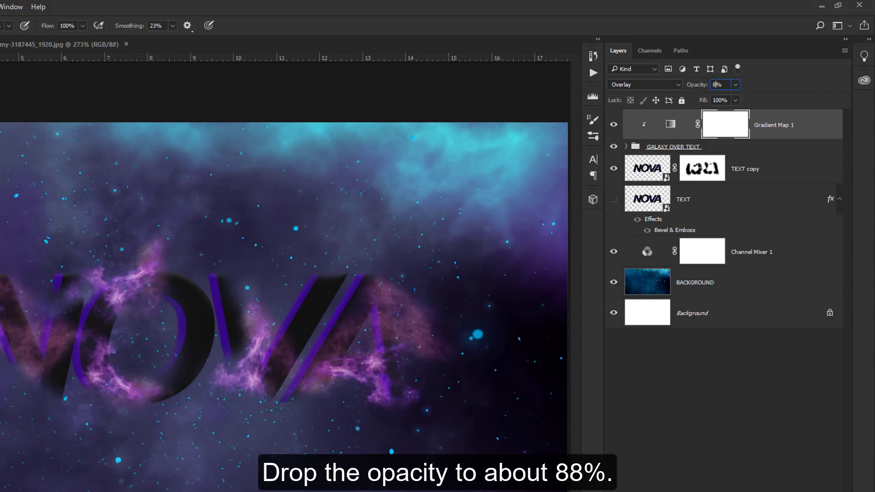
text(88)
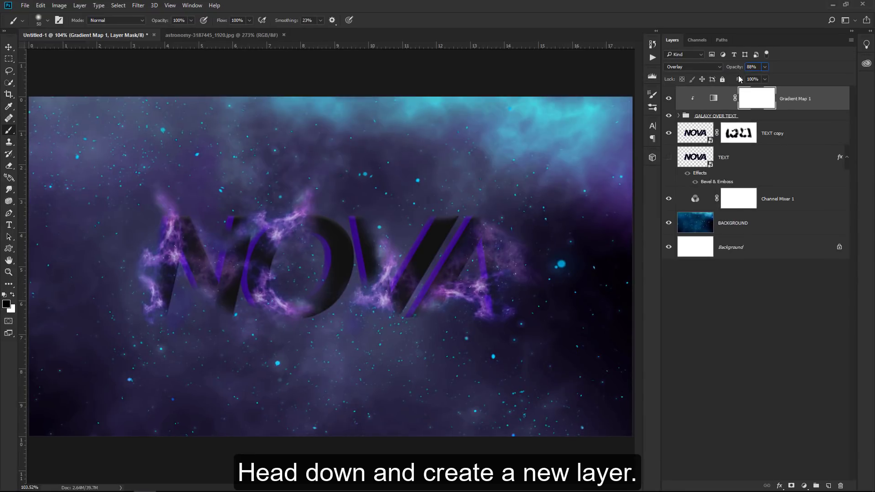
- Add a new layer named HIGHLIGHTS with Overlay blending on top of the stack
key(Return)
click(828, 486)
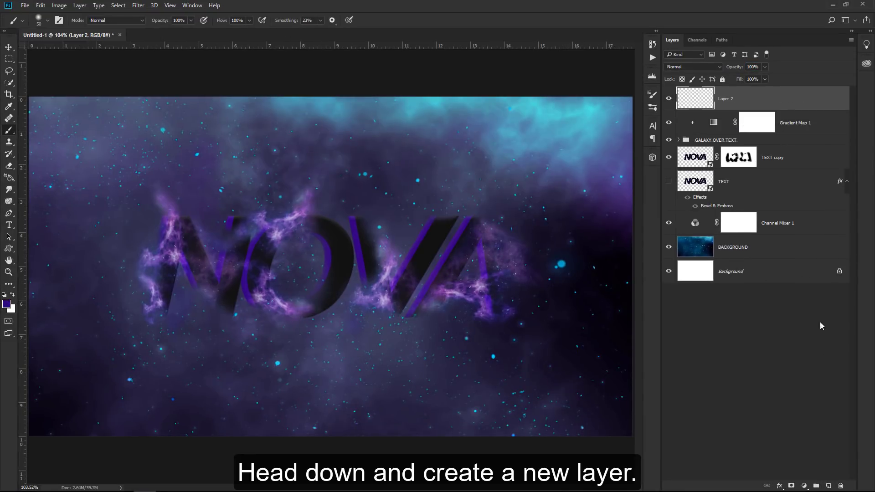
double_click(726, 99)
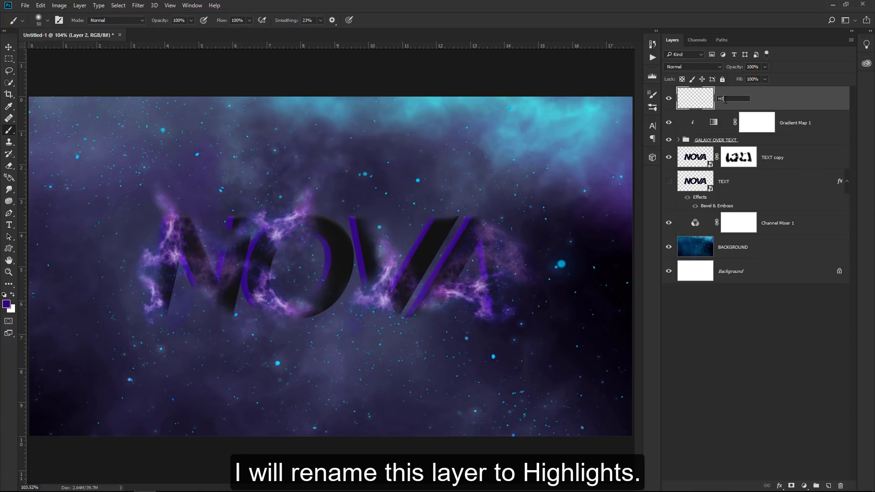
text(HIGHLIGHTS)
key(Return)
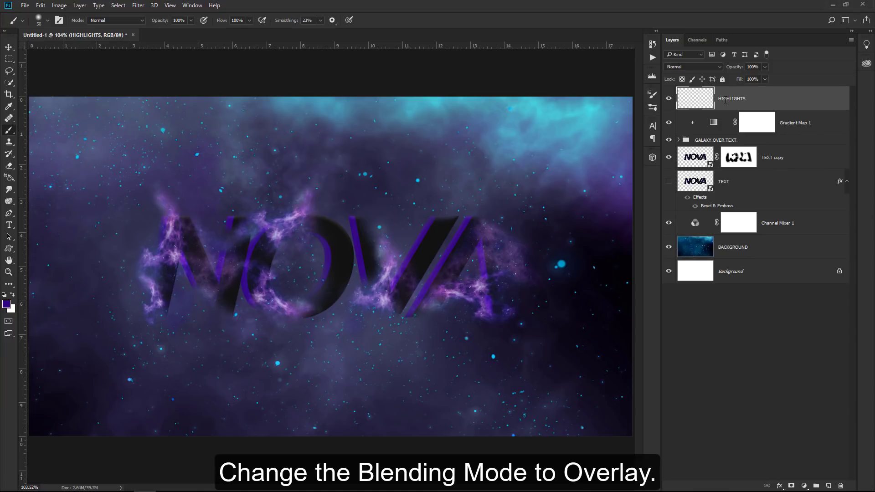
click(707, 67)
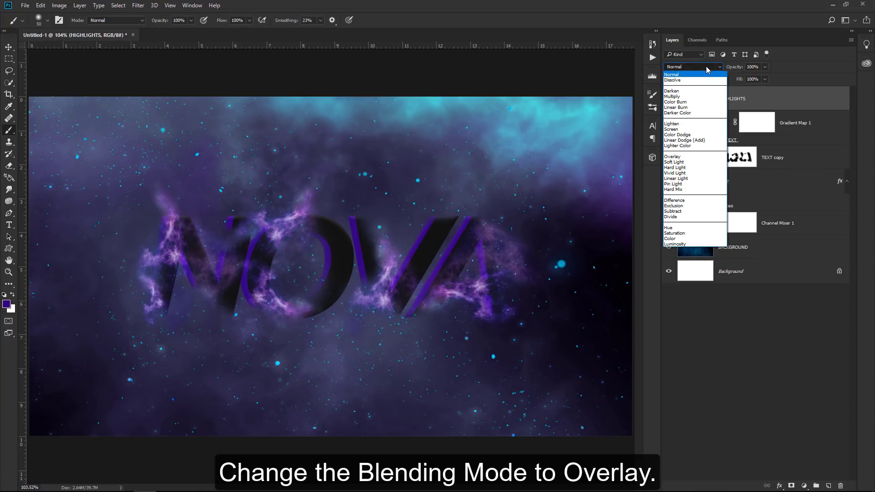
click(701, 157)
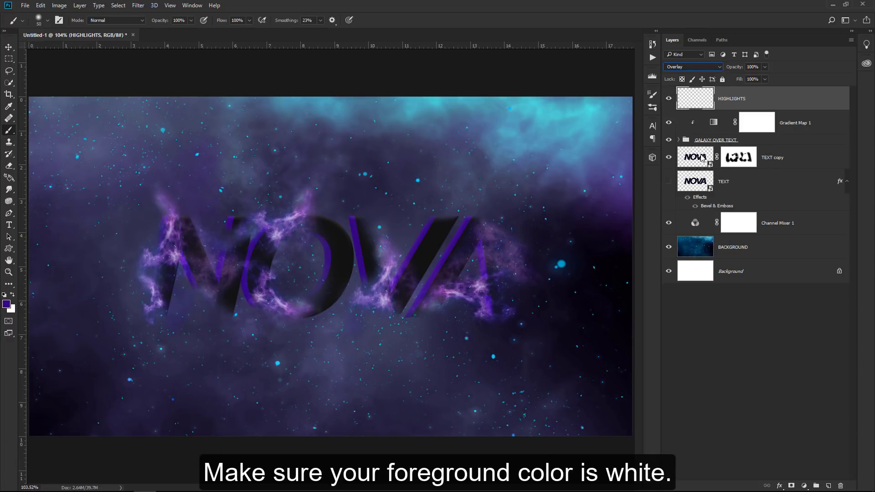
- Paint soft white highlights along the N, the O's lower-left curve, and the V
click(13, 295)
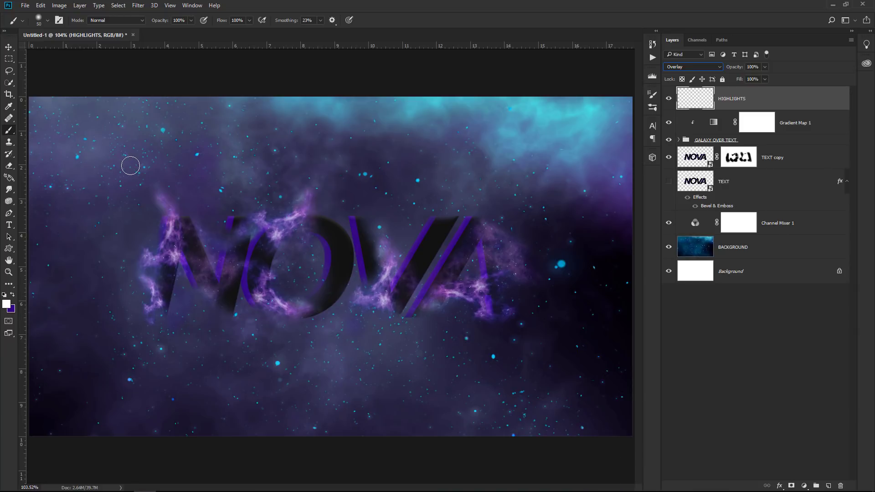
key(bracketright)
key(bracketright)
drag(170, 218, 173, 262)
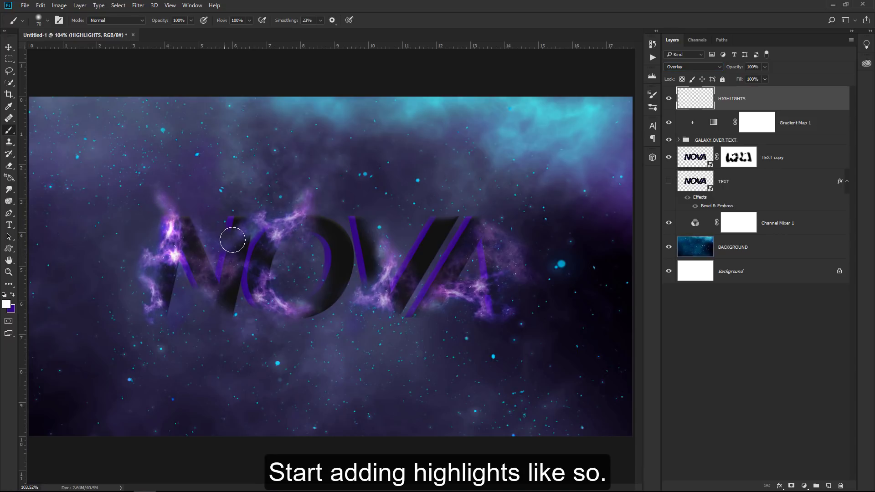
drag(162, 25, 145, 24)
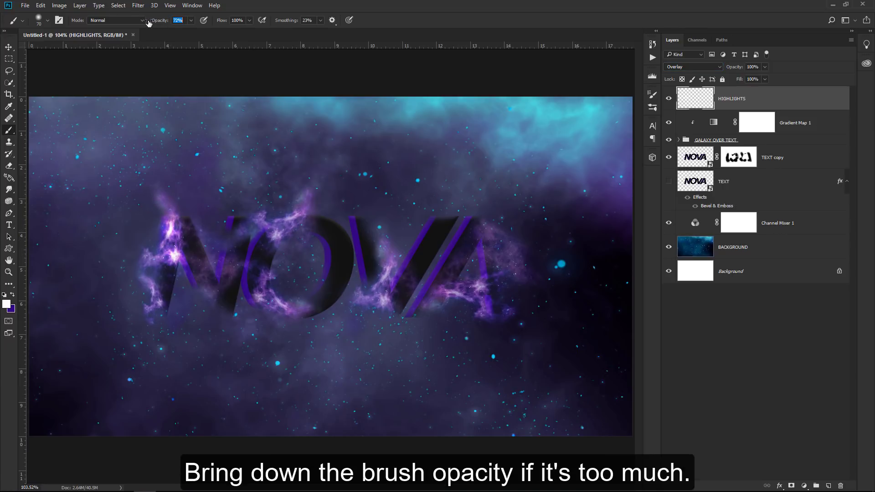
drag(159, 299, 153, 314)
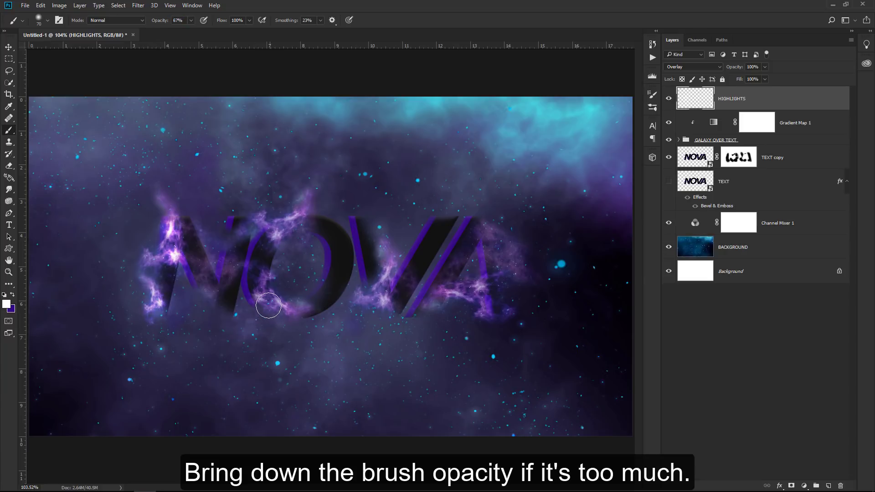
drag(262, 299, 292, 312)
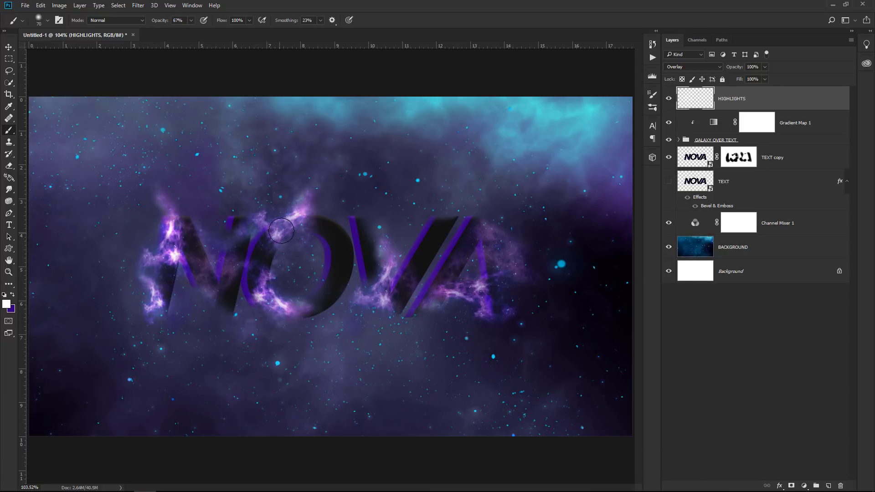
click(385, 297)
drag(385, 298, 390, 255)
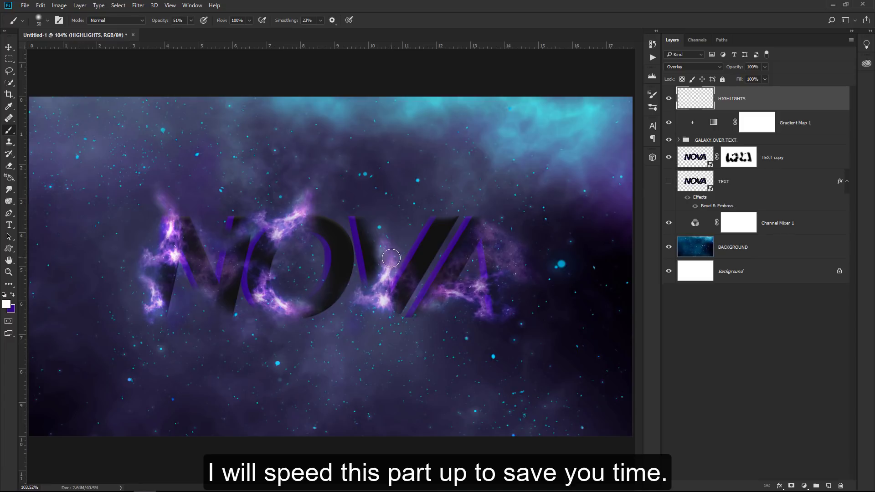
- With a smaller brush at 51% opacity, highlight the A and compare the layer on/off
key(bracketleft)
key(bracketleft)
key(5)
key(1)
mouse_move(449, 294)
mouse_down()
mouse_move(481, 303)
mouse_move(475, 284)
mouse_up()
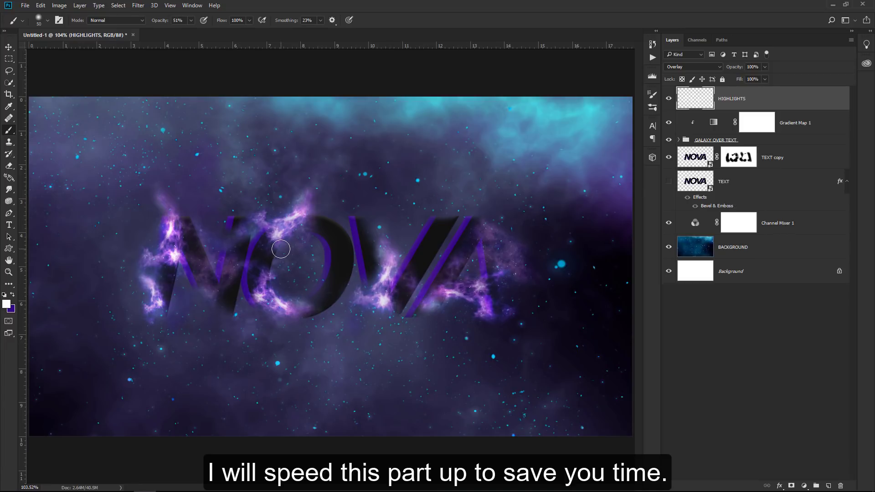
click(669, 99)
click(668, 99)
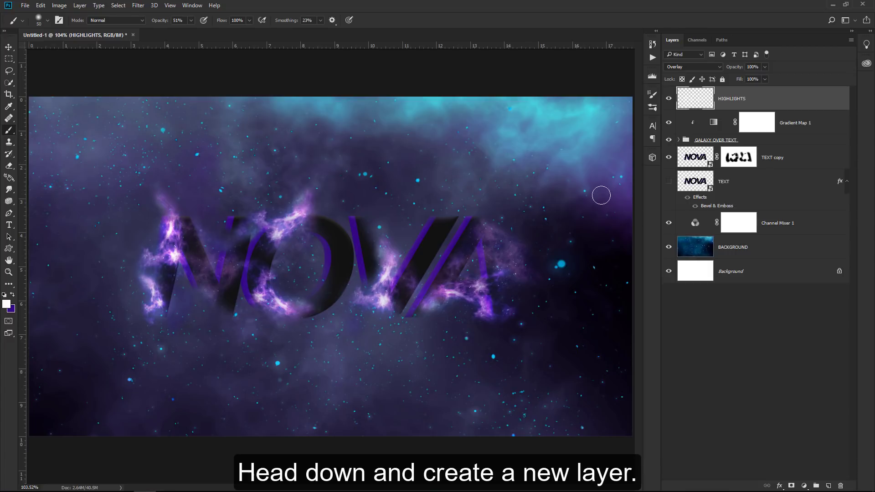
- Add a new layer above HIGHLIGHTS and name it TEXTURE
click(829, 486)
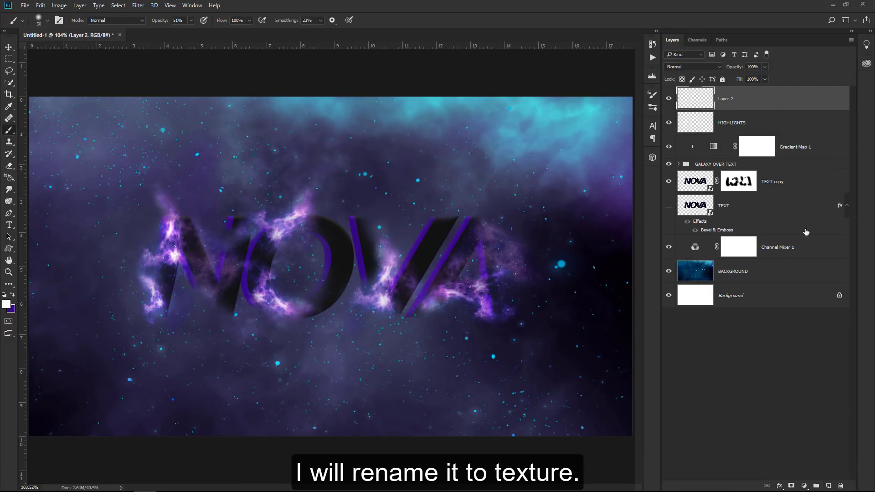
double_click(727, 99)
text(TEXTURE)
key(Return)
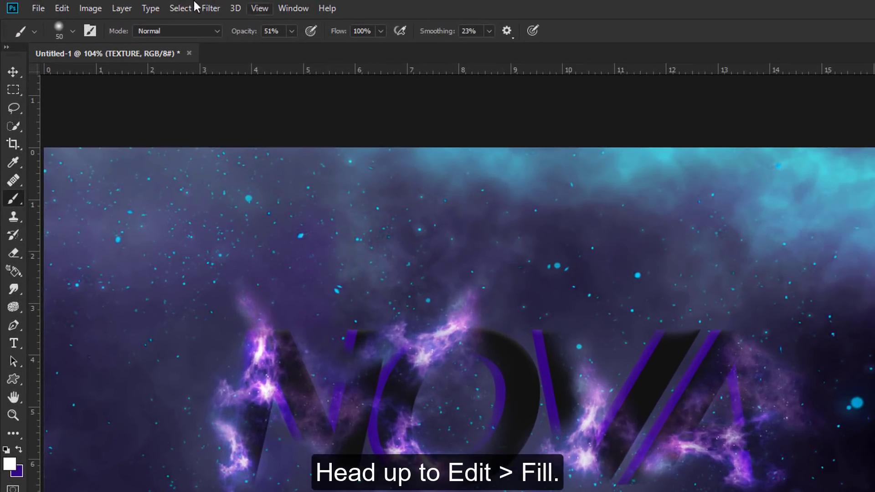
- Fill the TEXTURE layer entirely with black using Edit > Fill
click(63, 8)
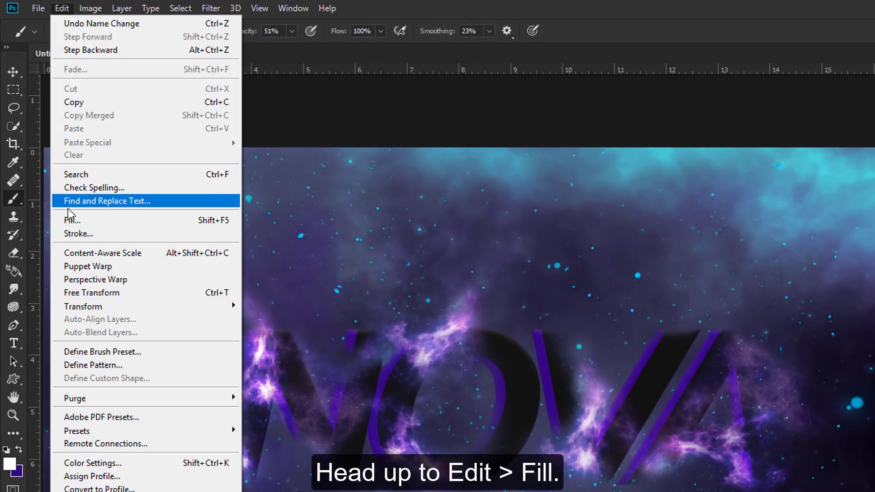
click(69, 220)
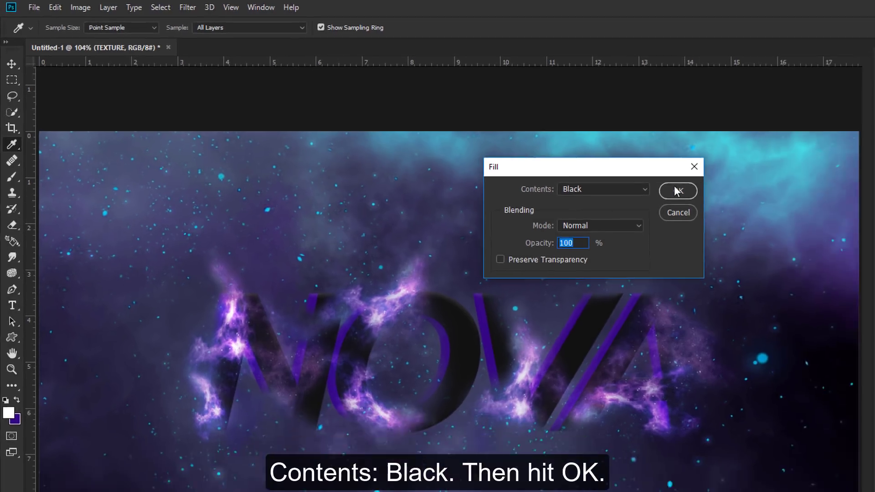
click(762, 215)
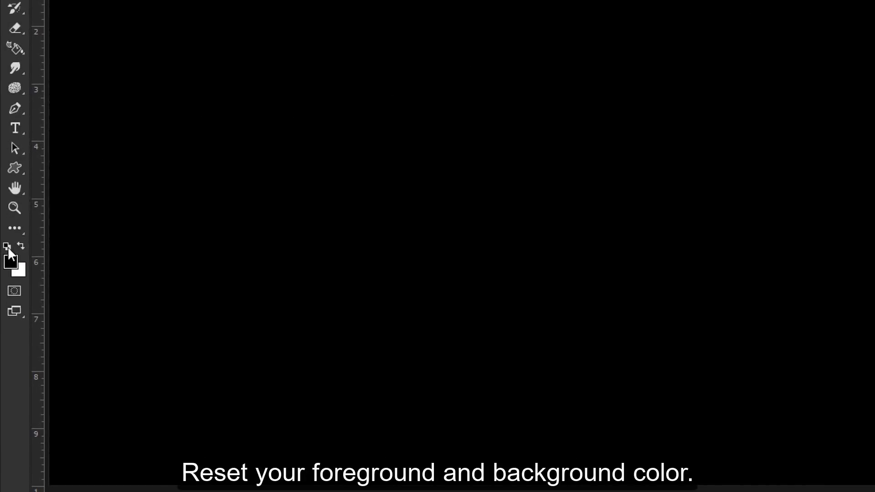
- Reset colours to black and white, then add 72.13% monochromatic Gaussian noise to TEXTURE
click(8, 247)
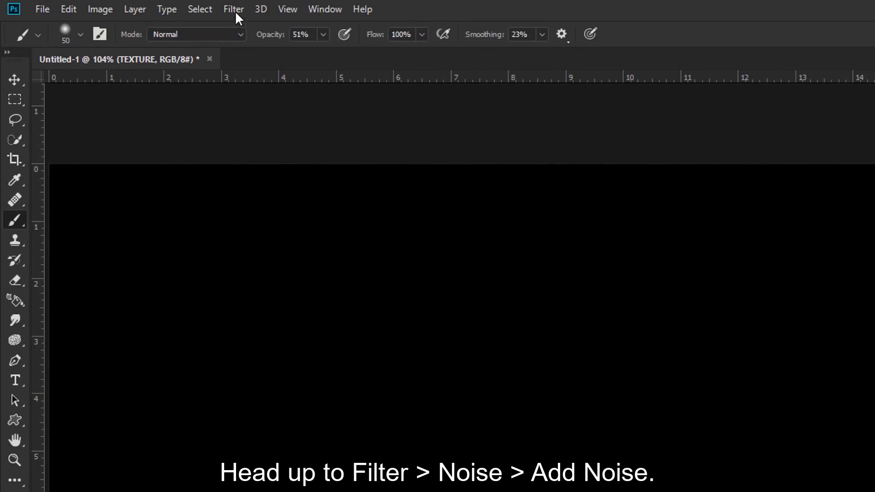
click(233, 9)
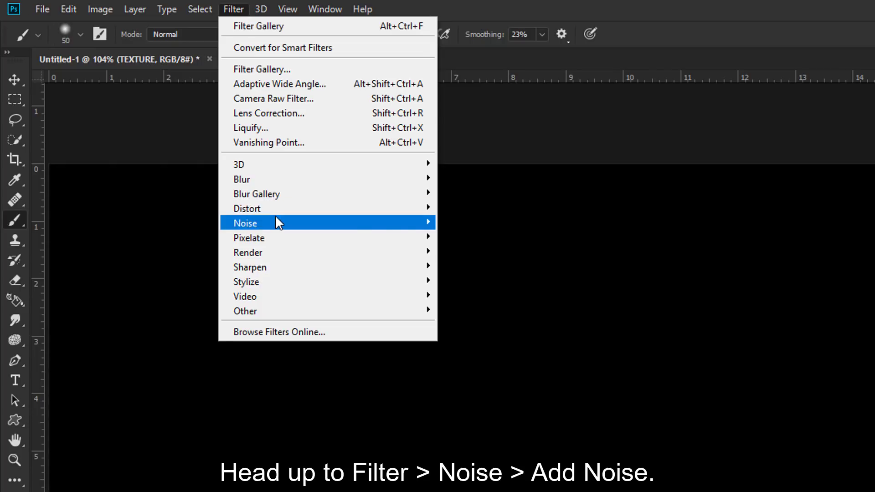
mouse_move(245, 223)
click(457, 226)
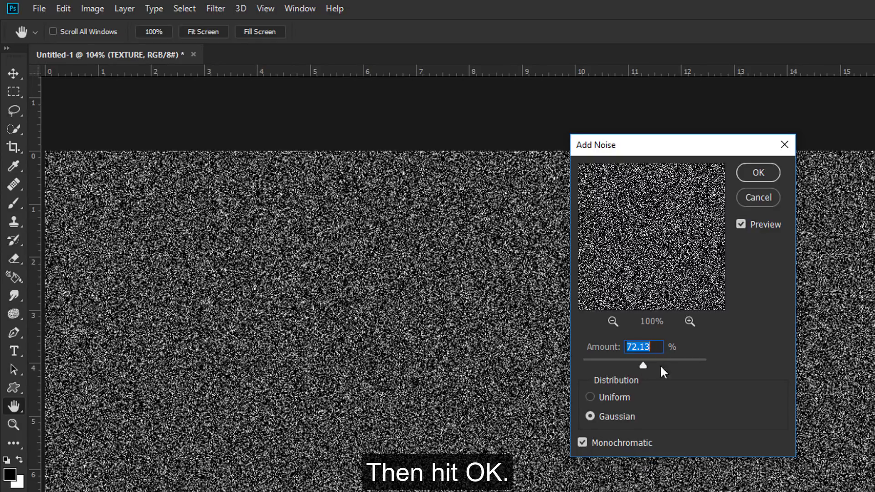
click(775, 173)
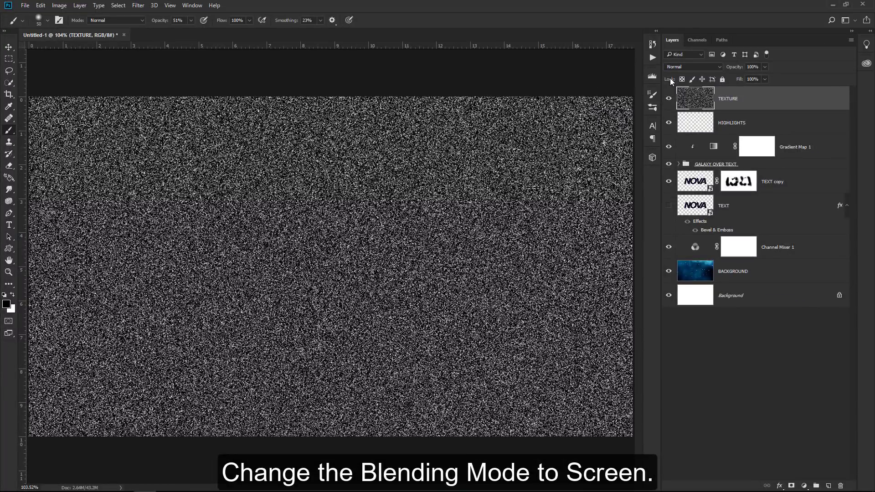
- Blend TEXTURE in Screen mode and apply Crosshatch with stroke length 16, sharpness 1, strength 1
click(686, 67)
click(686, 130)
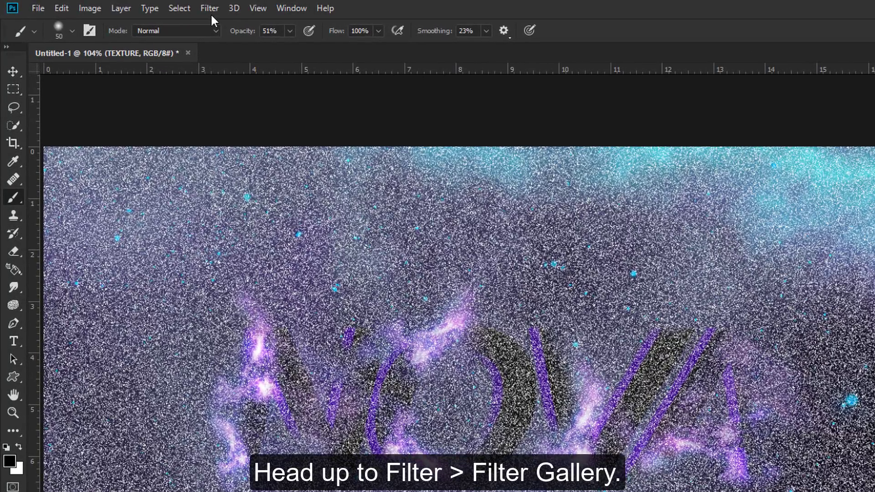
click(210, 9)
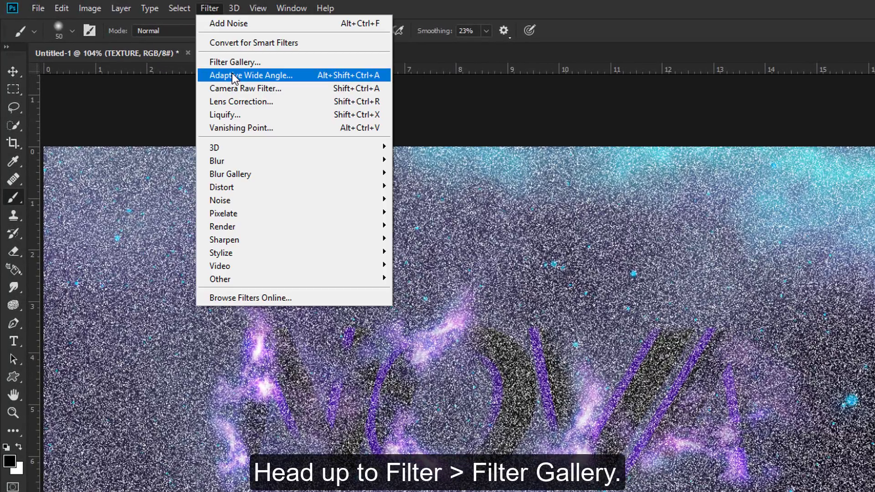
click(247, 63)
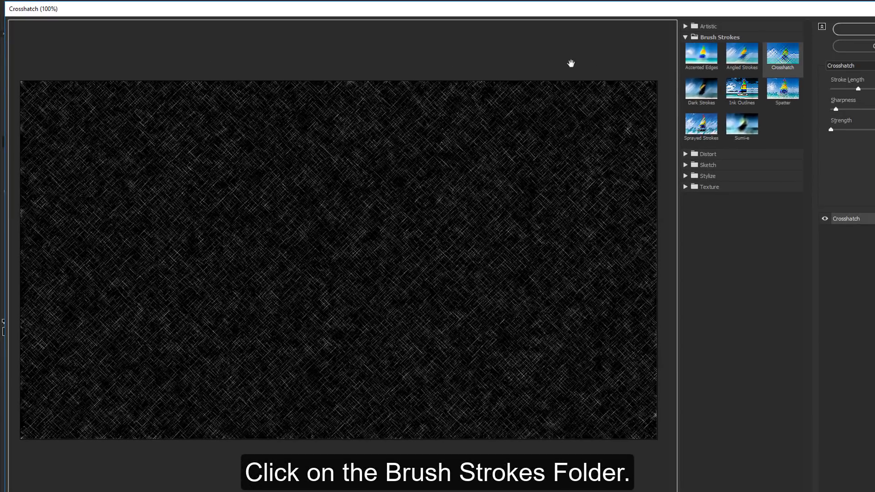
click(688, 38)
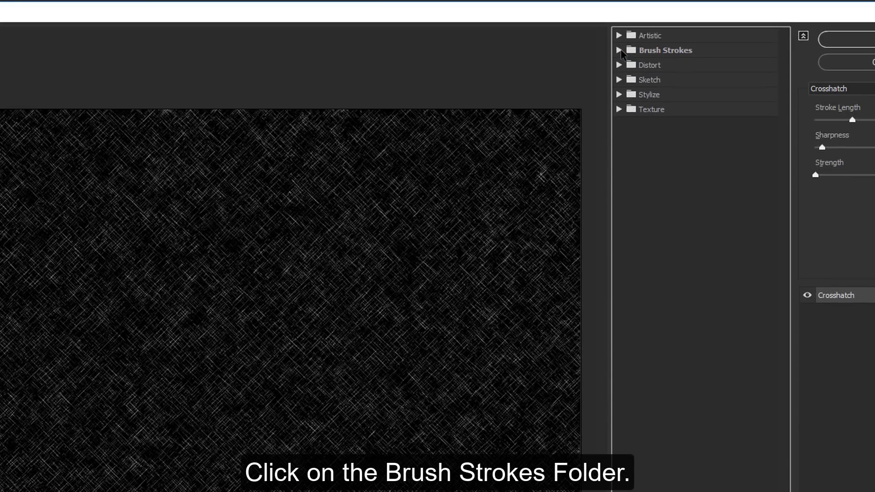
click(668, 41)
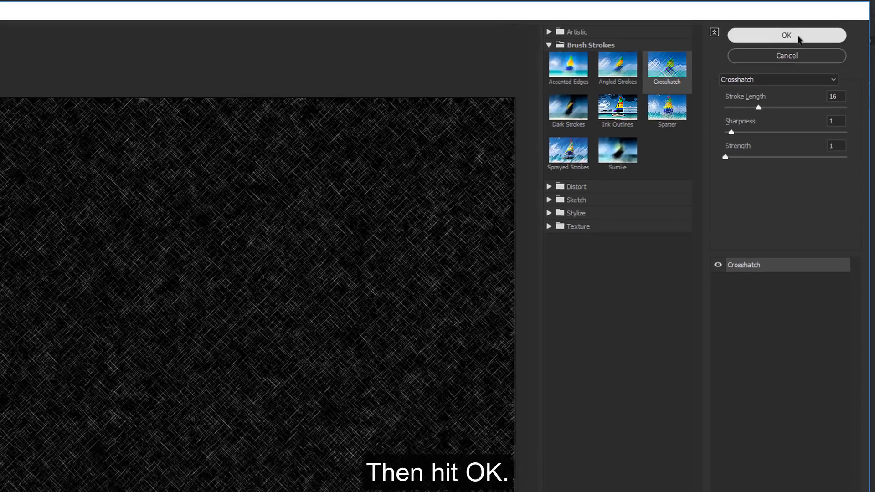
click(798, 36)
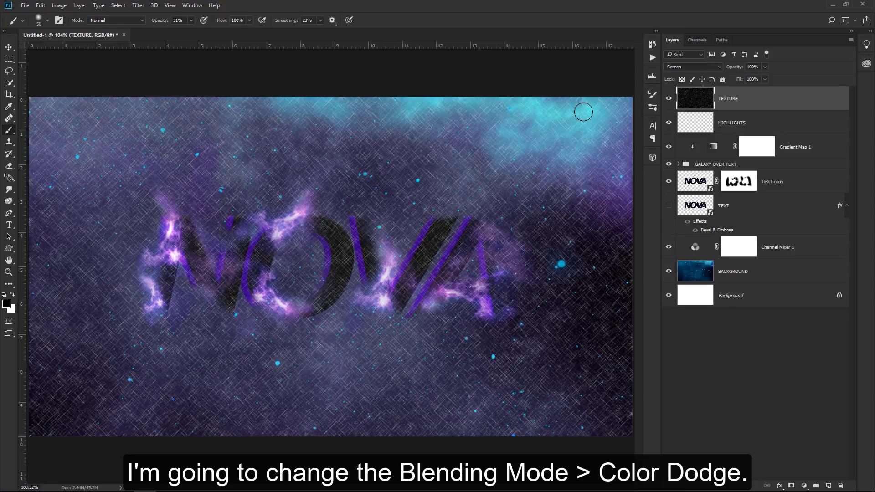
- Blend TEXTURE in Color Dodge at 95% opacity and add a black mask hiding it
click(693, 66)
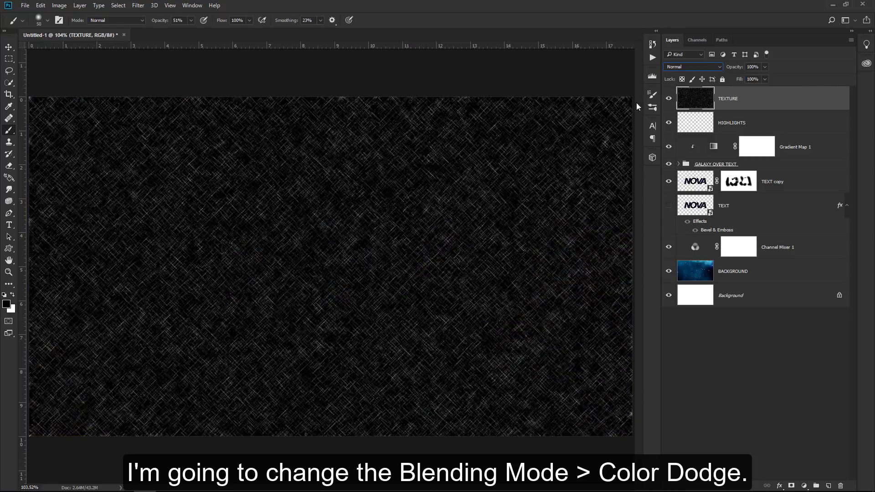
click(678, 68)
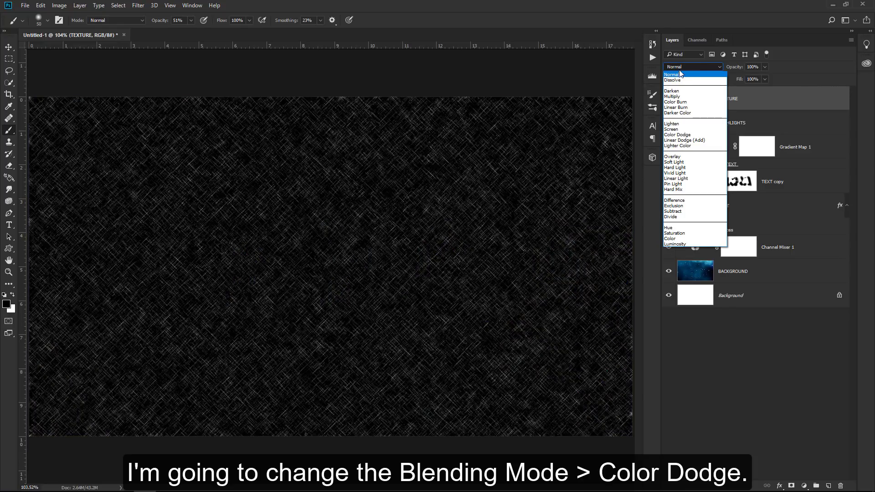
click(677, 135)
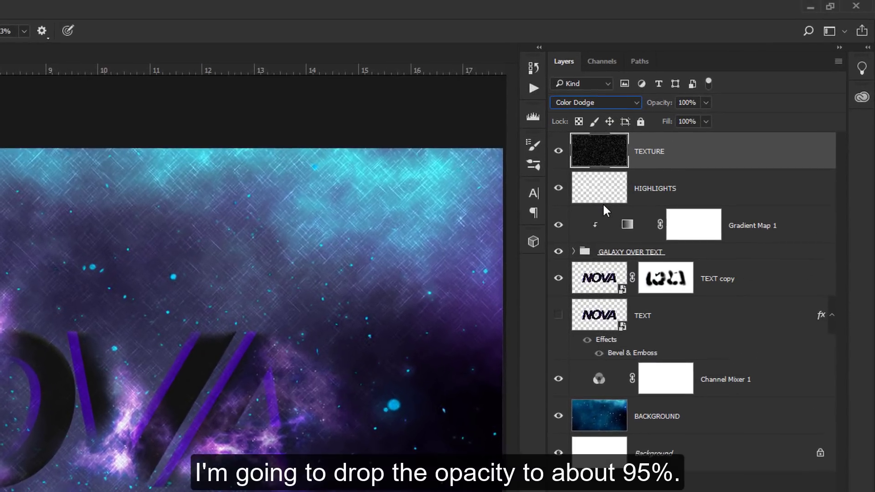
click(677, 100)
text(95)
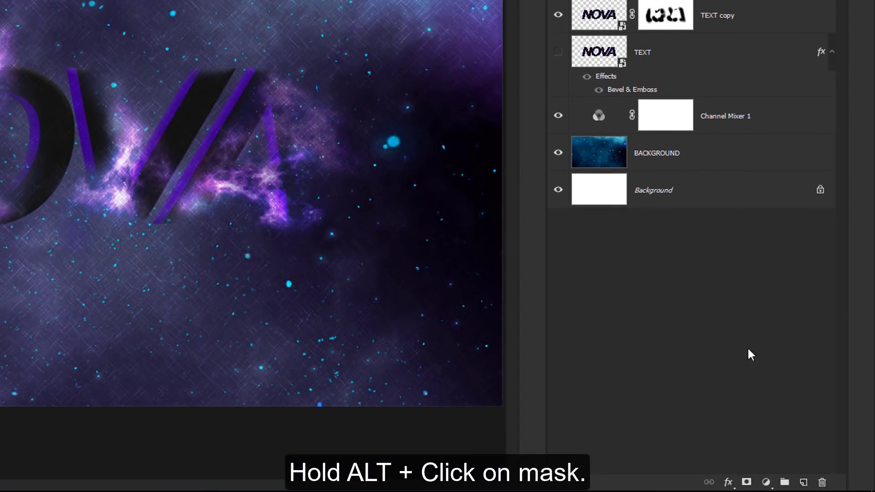
alt+click(746, 481)
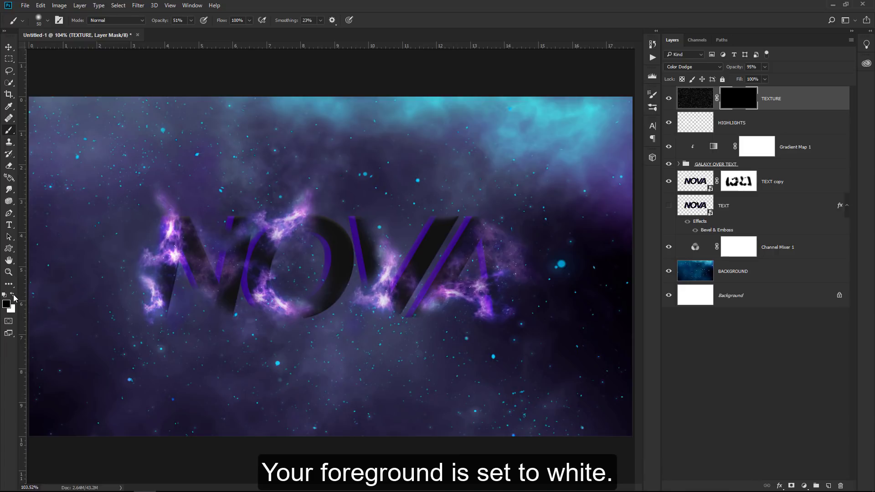
- Paint white on the mask with a 100% opacity brush to reveal crosshatch on the N and O
click(14, 295)
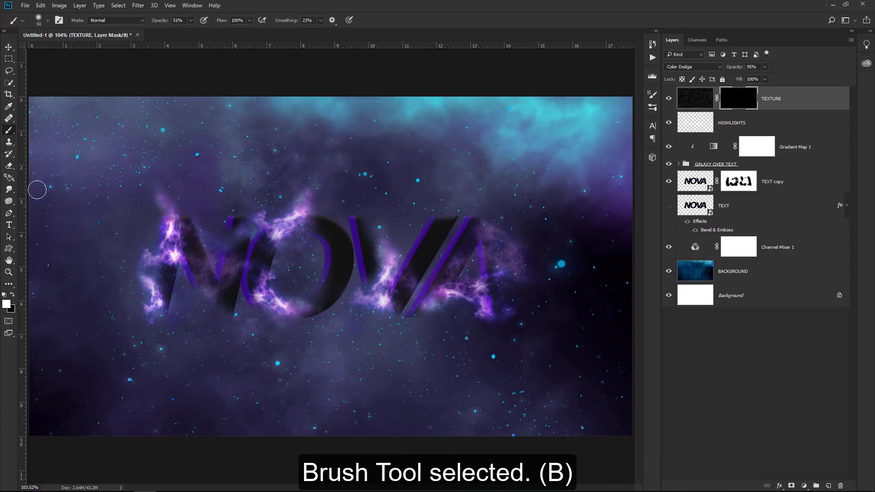
right_click(11, 131)
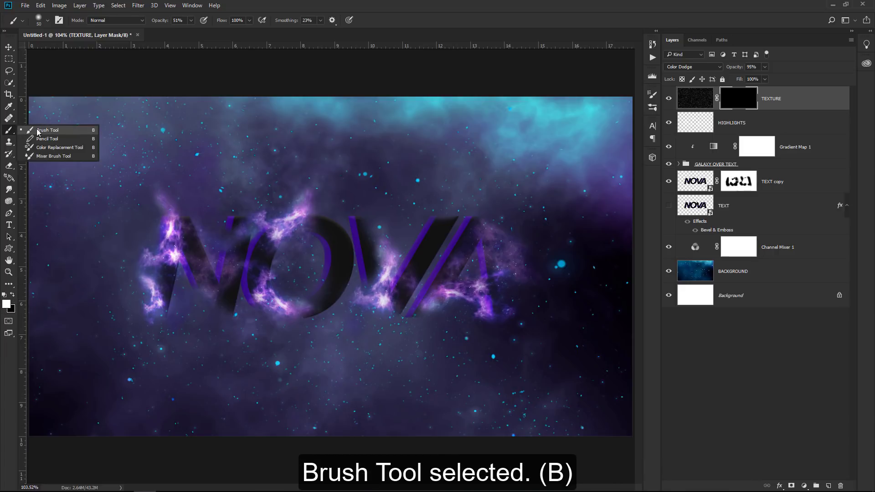
click(79, 130)
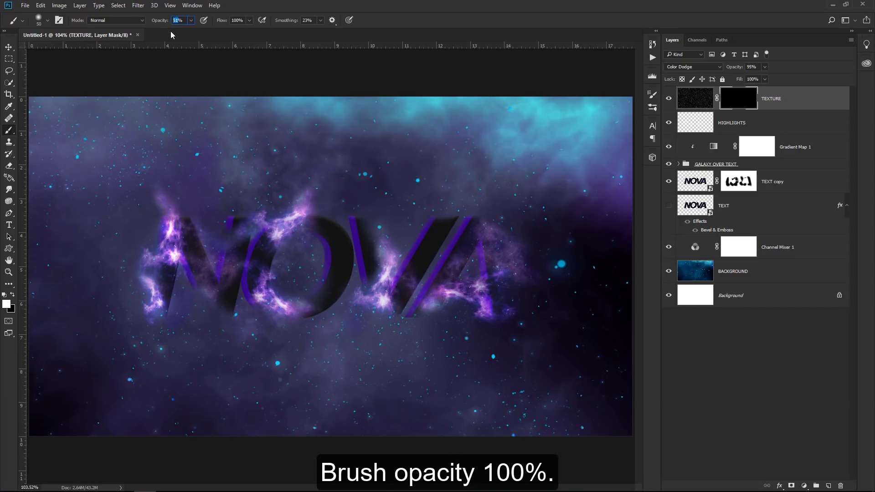
text(0)
key(Return)
scroll(202, 249, up, 3)
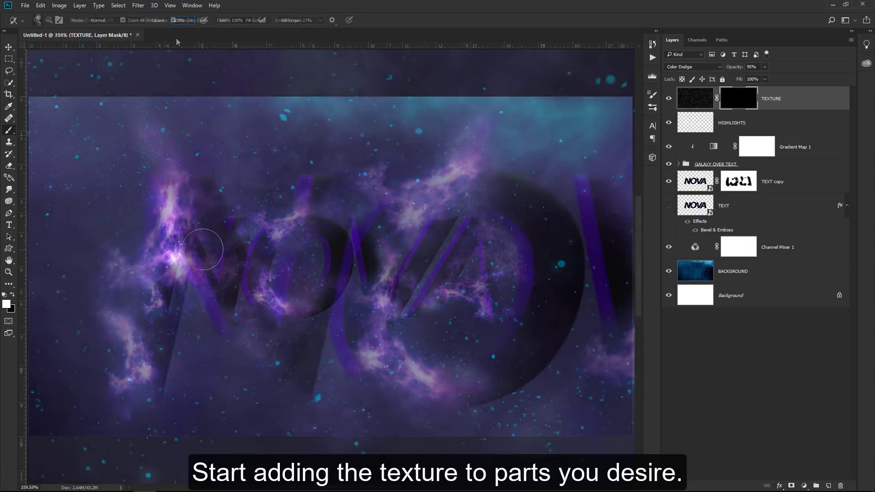
scroll(202, 249, up, 2)
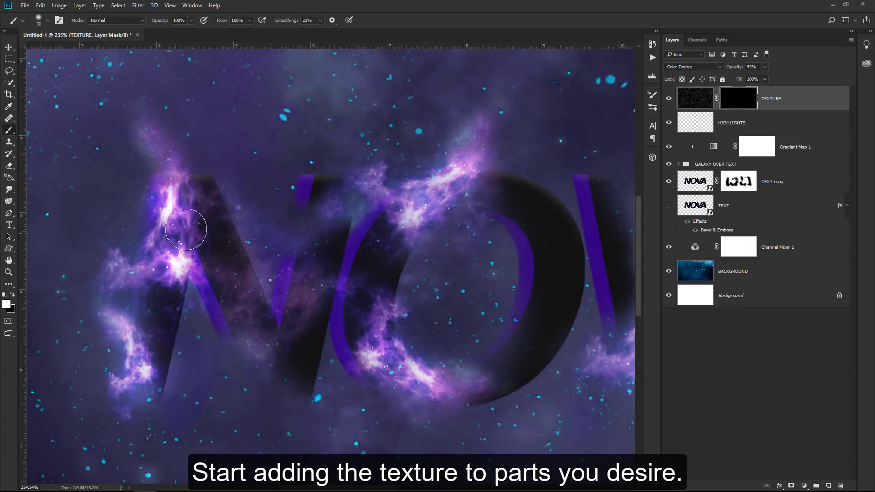
drag(190, 230, 201, 197)
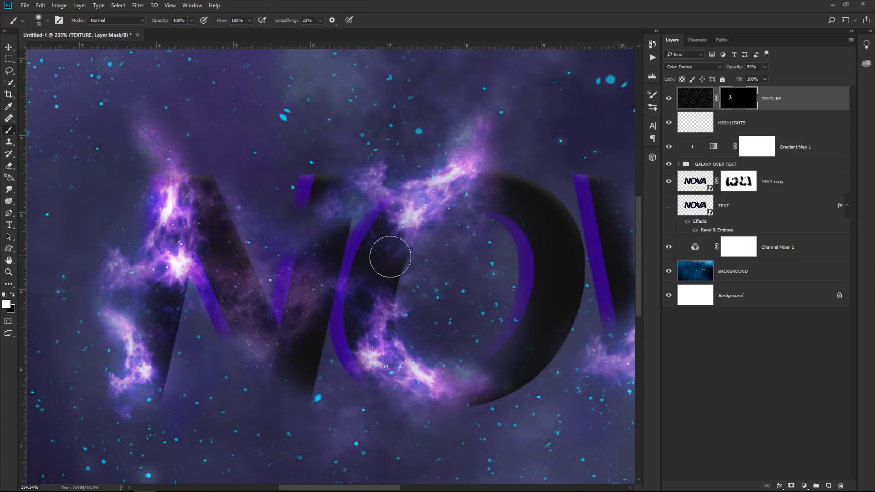
mouse_move(389, 254)
mouse_down()
mouse_move(545, 268)
mouse_move(332, 289)
mouse_up()
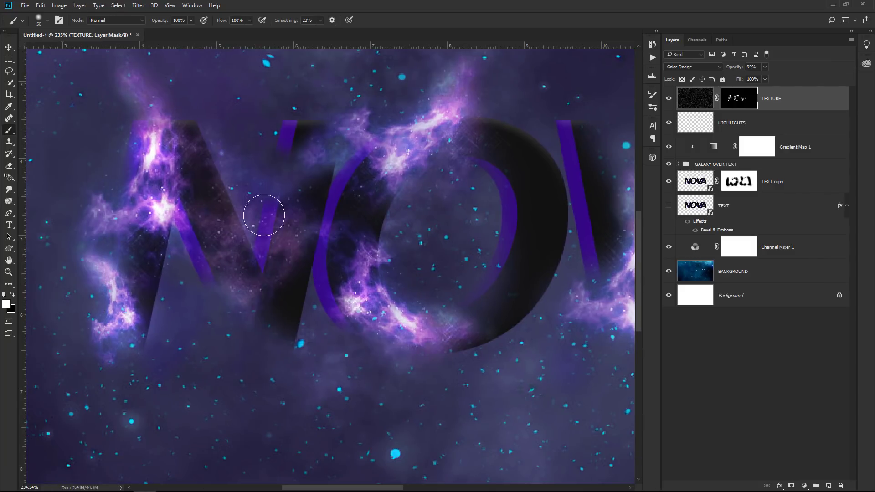
key(ctrl+0)
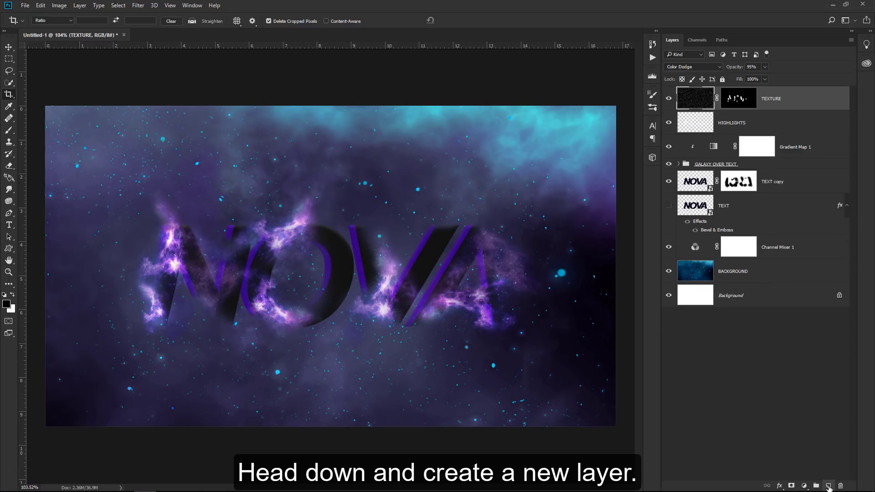
- Add a new top layer named MORE HIGHLIGHTS set to Overlay blend mode
click(829, 485)
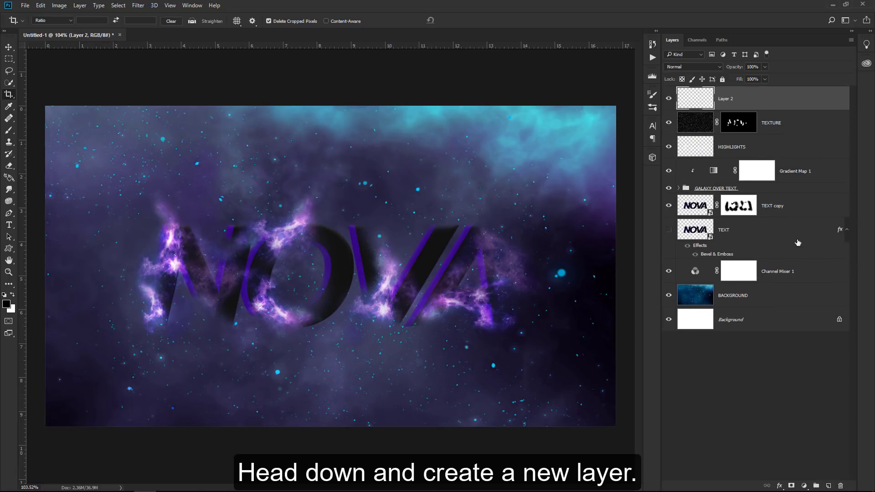
double_click(721, 99)
text(MORE H)
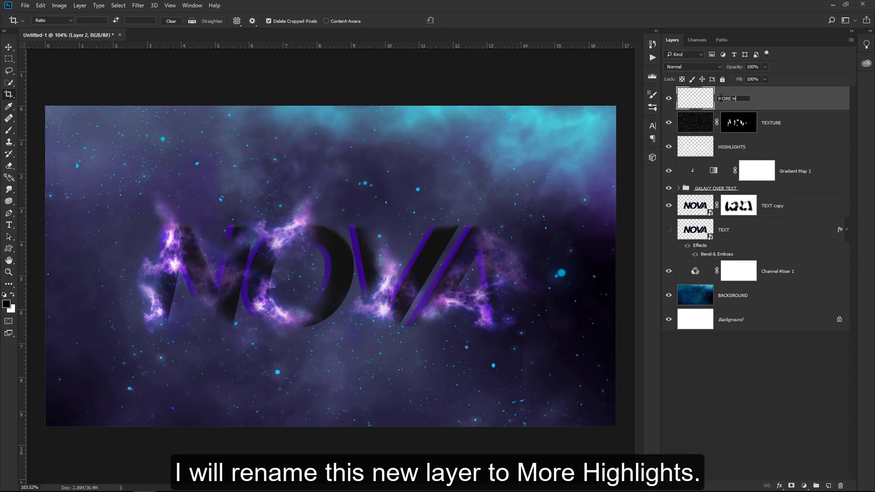
text(IGHLIGHTS)
key(Return)
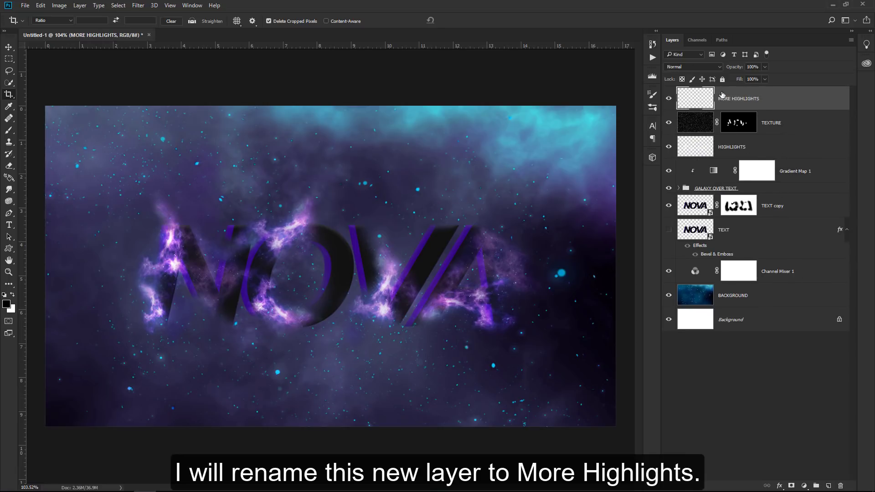
click(705, 64)
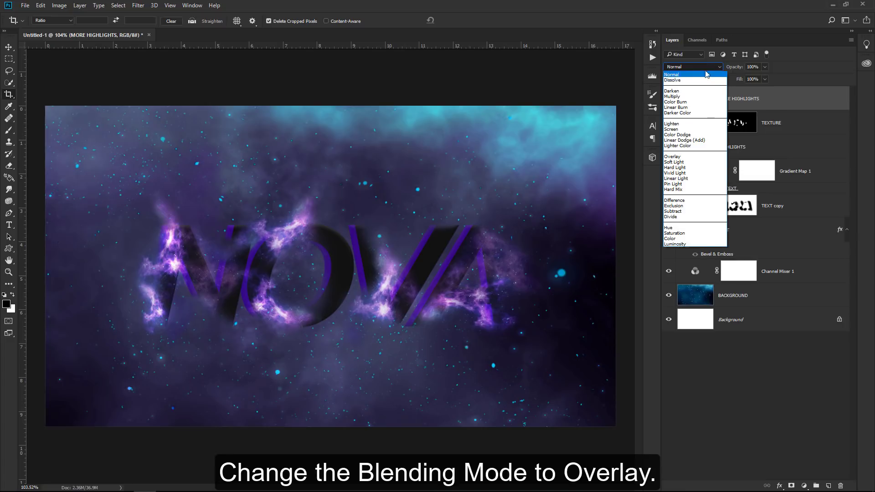
click(706, 158)
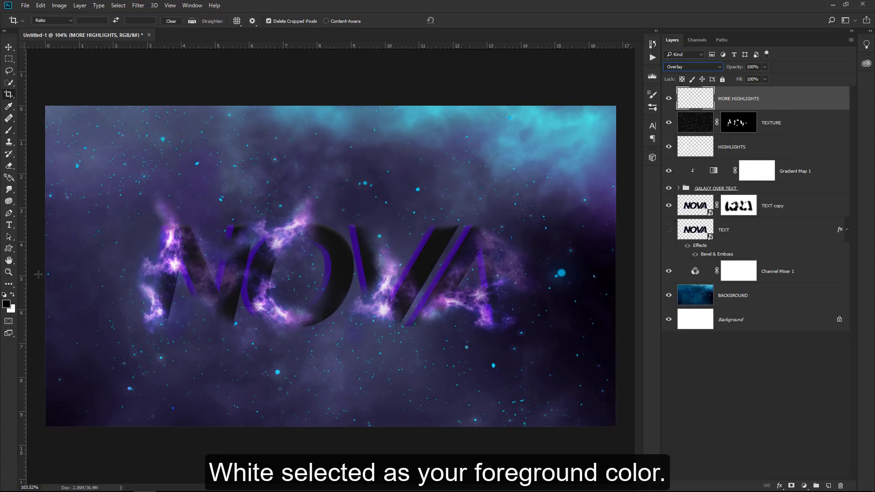
- Paint white brush highlights over the N, O, V and A letters
click(14, 294)
click(9, 129)
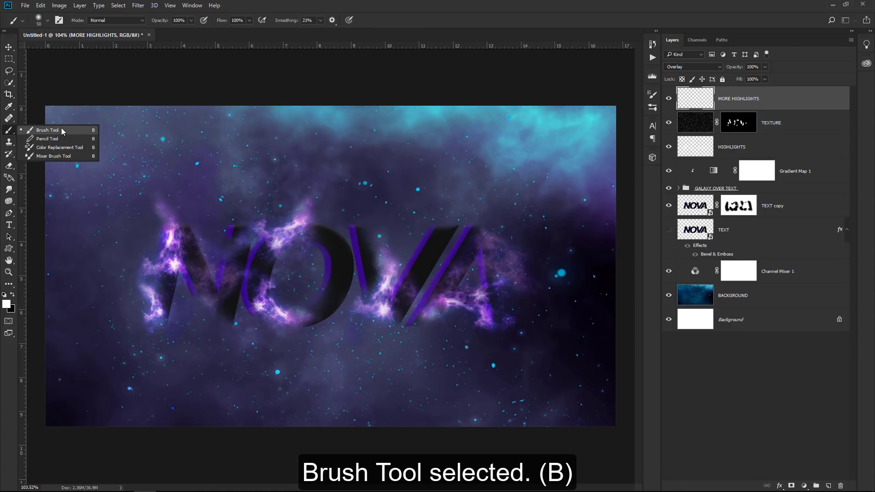
click(75, 132)
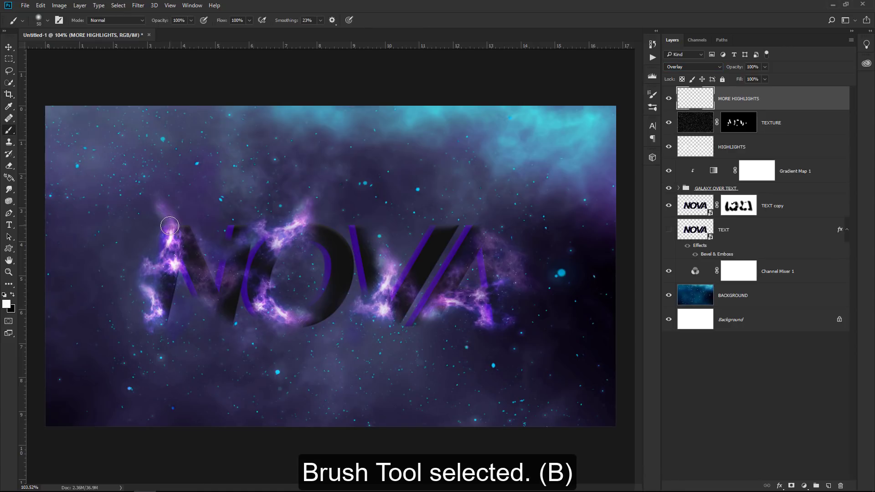
scroll(246, 272, up, 5)
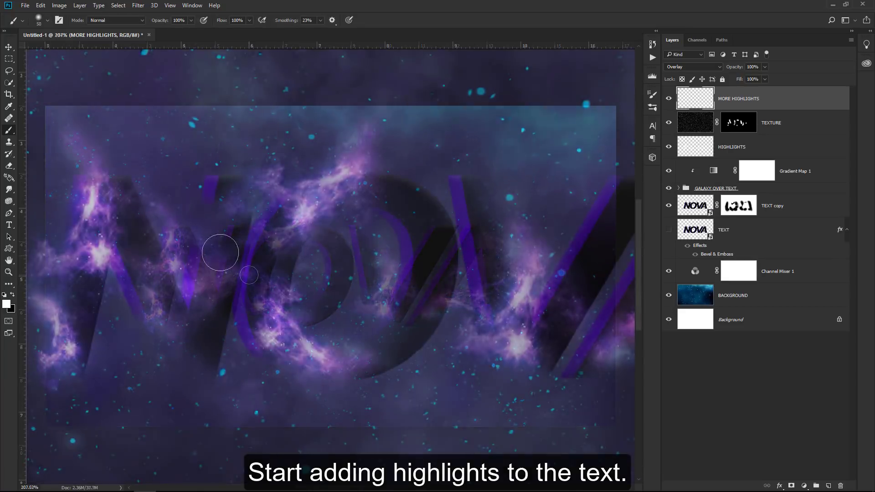
drag(243, 239, 219, 192)
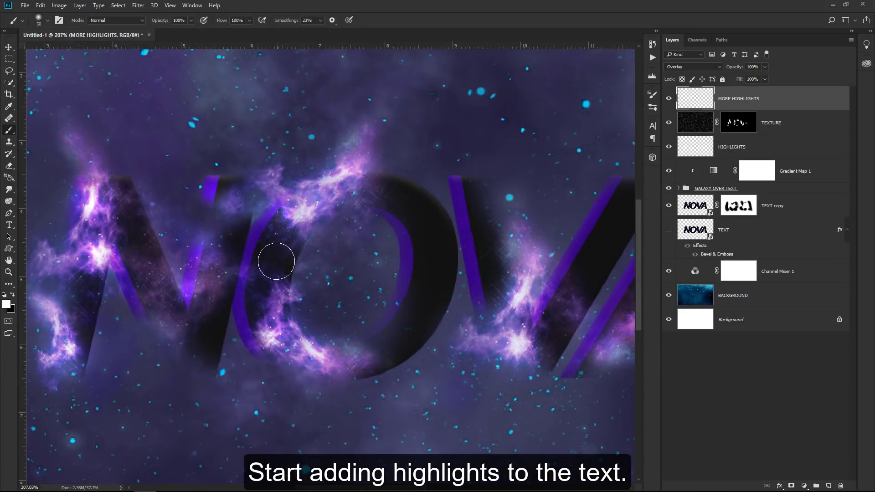
drag(365, 332, 356, 205)
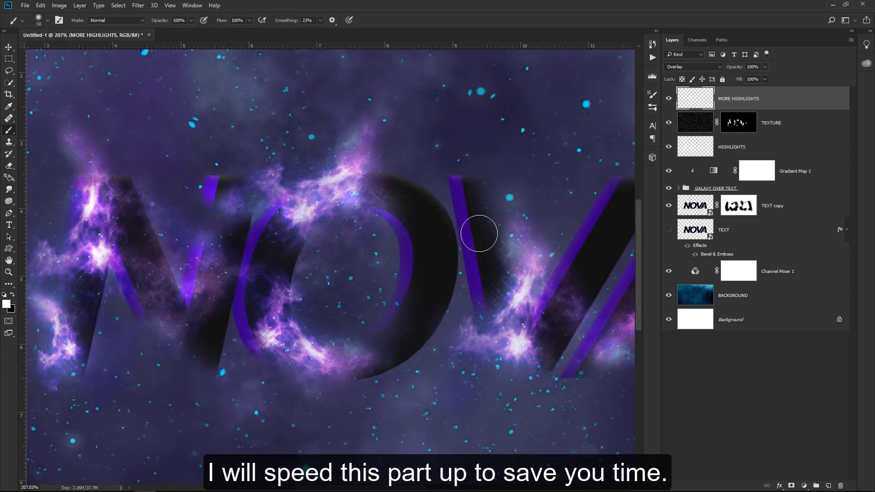
drag(479, 231, 570, 299)
drag(519, 336, 363, 290)
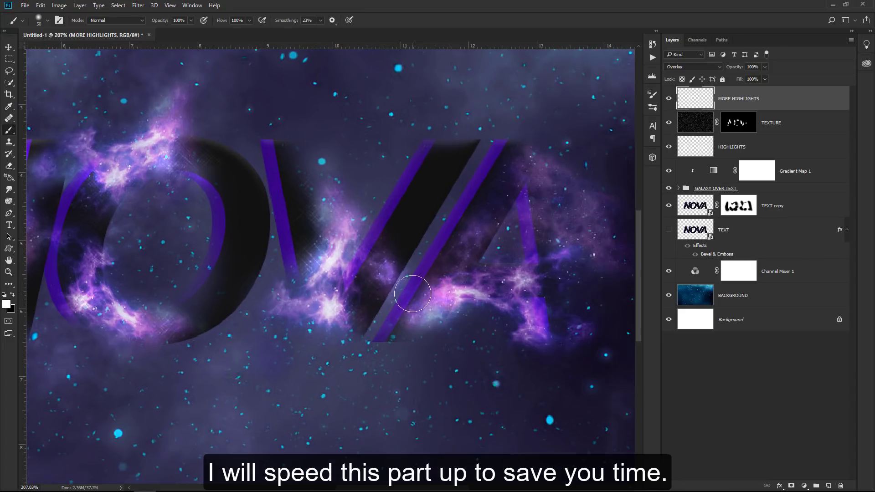
drag(535, 231, 524, 183)
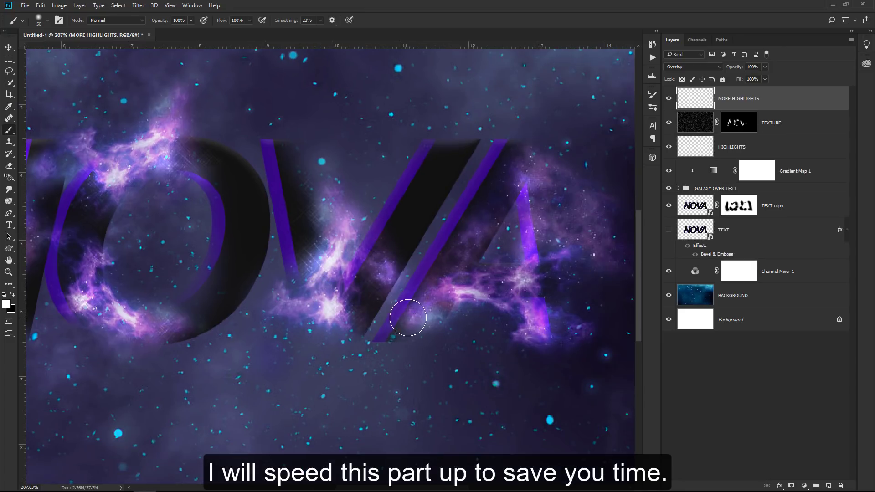
drag(407, 312, 374, 263)
drag(187, 263, 372, 267)
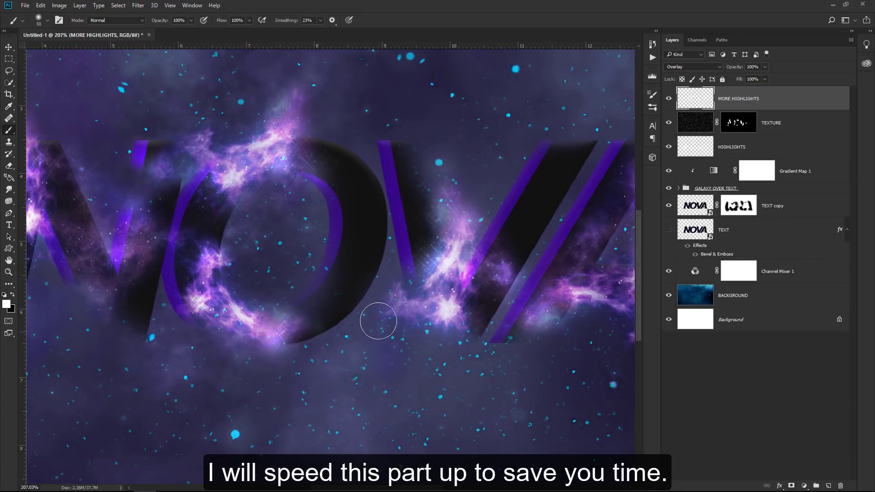
drag(246, 216, 260, 216)
drag(264, 185, 237, 151)
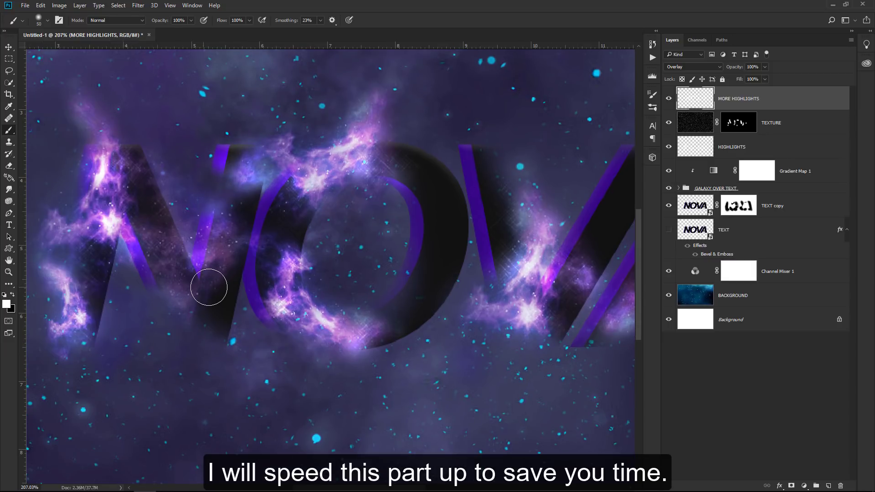
key(ctrl+0)
key(z)
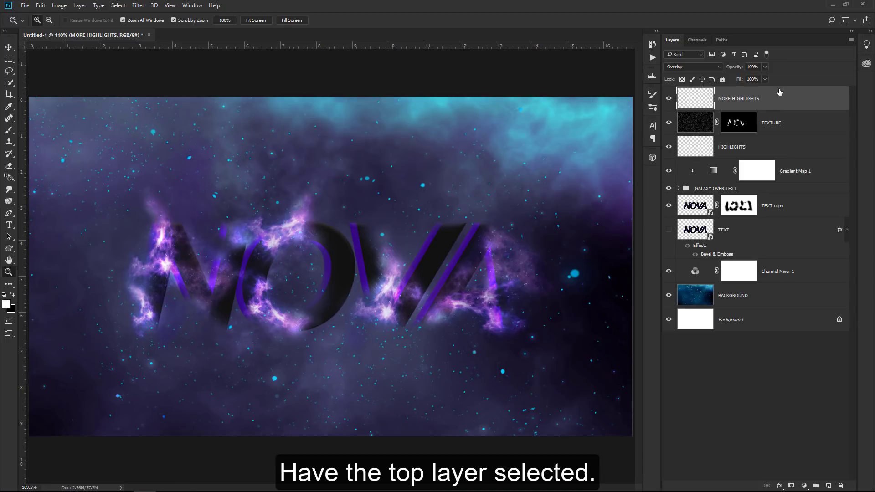
- Merge all visible layers into a new top layer named MERGED
key(ctrl+shift+alt+e)
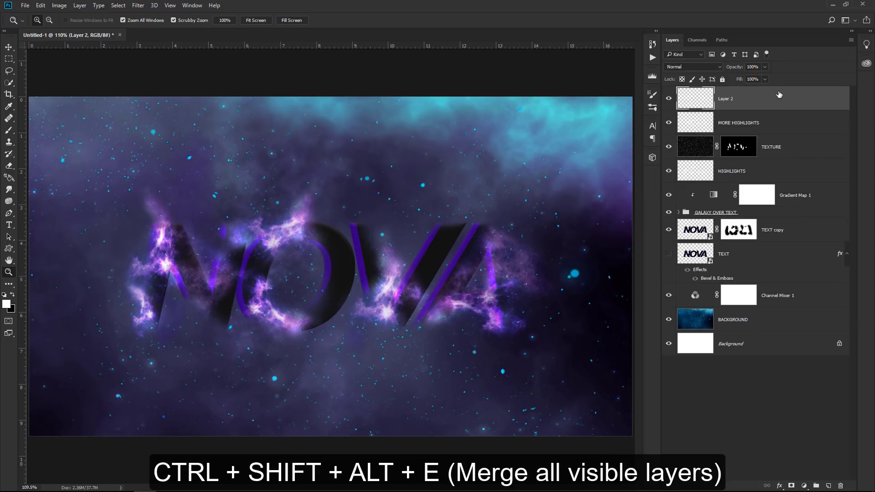
double_click(724, 99)
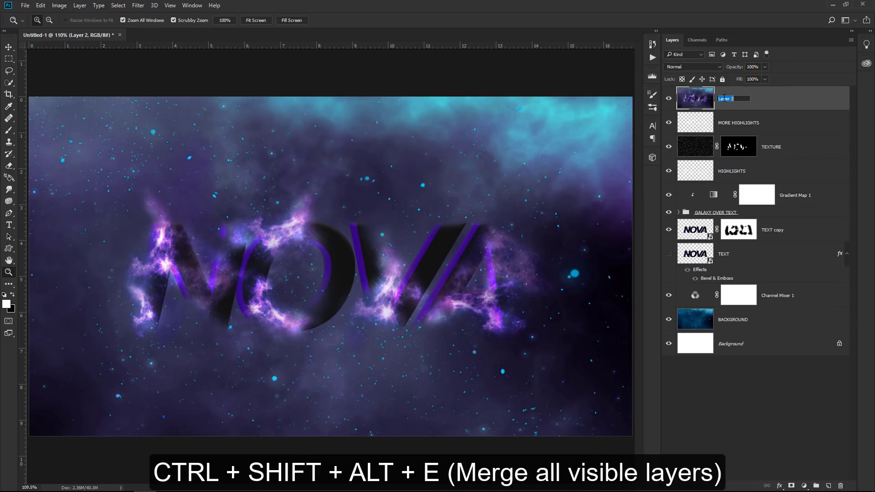
text(MERGED)
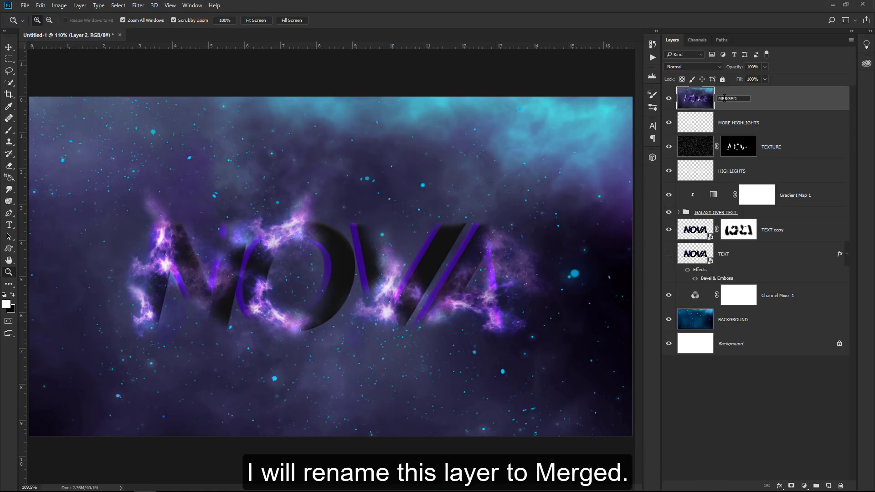
key(Return)
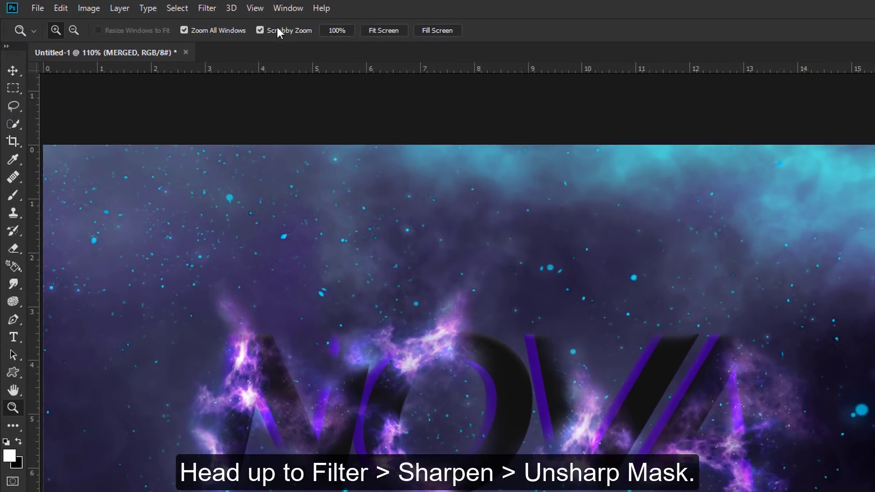
- Sharpen MERGED with Unsharp Mask: amount 85%, radius 10.6 px, threshold 20
click(207, 8)
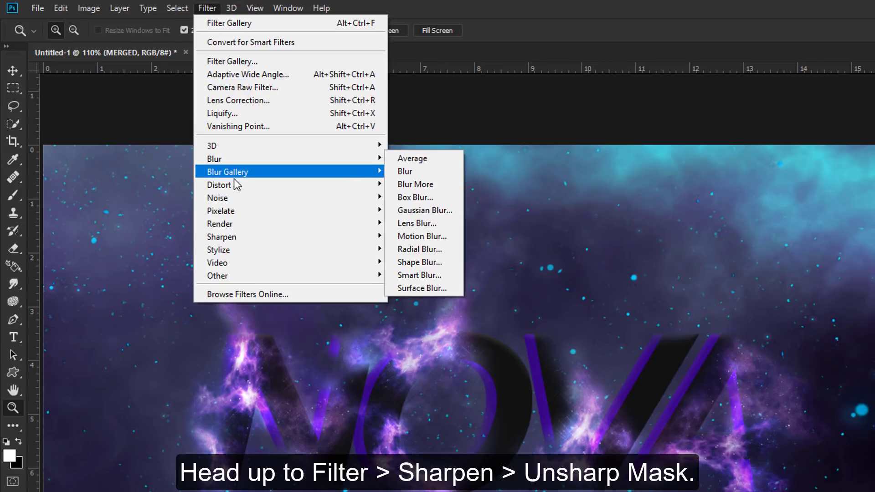
mouse_move(206, 236)
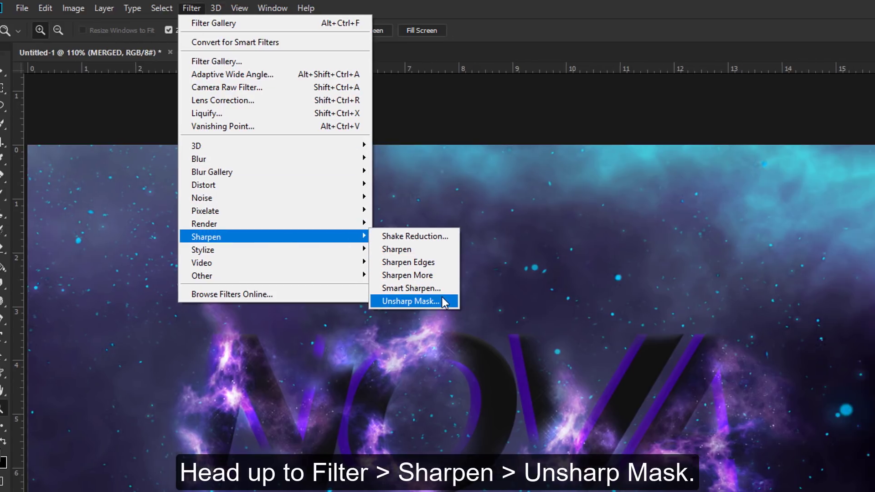
click(411, 301)
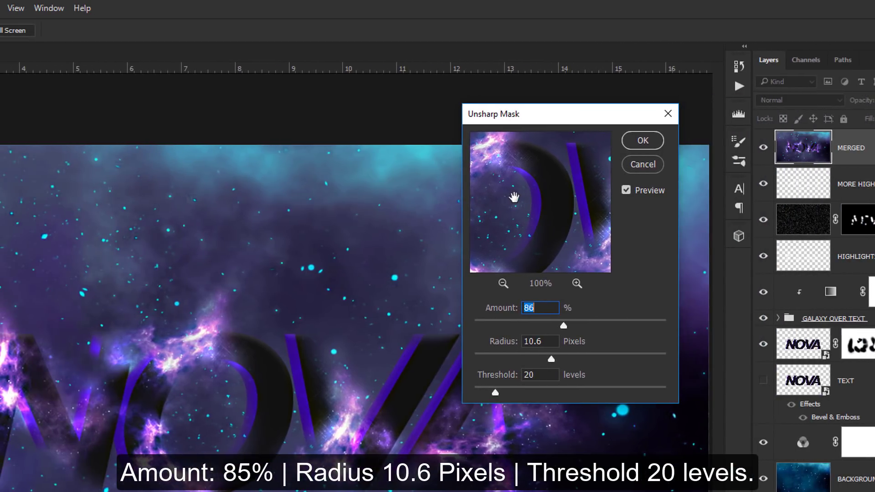
drag(514, 195, 536, 230)
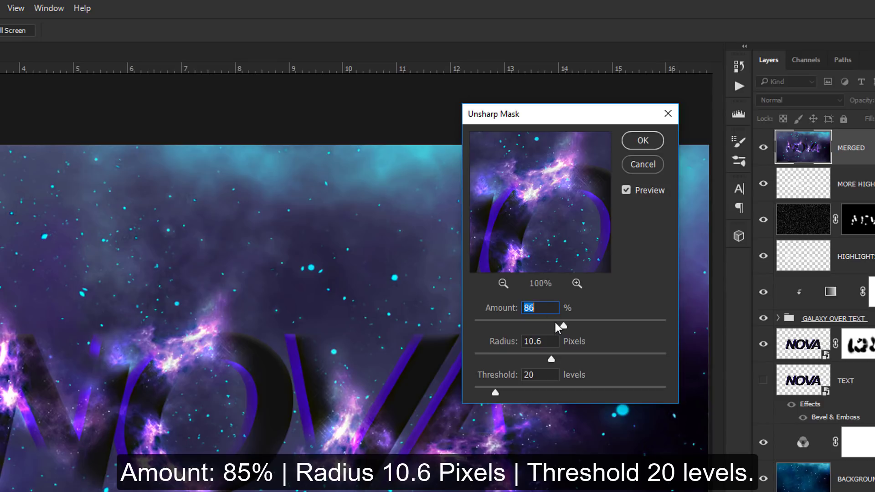
text(85)
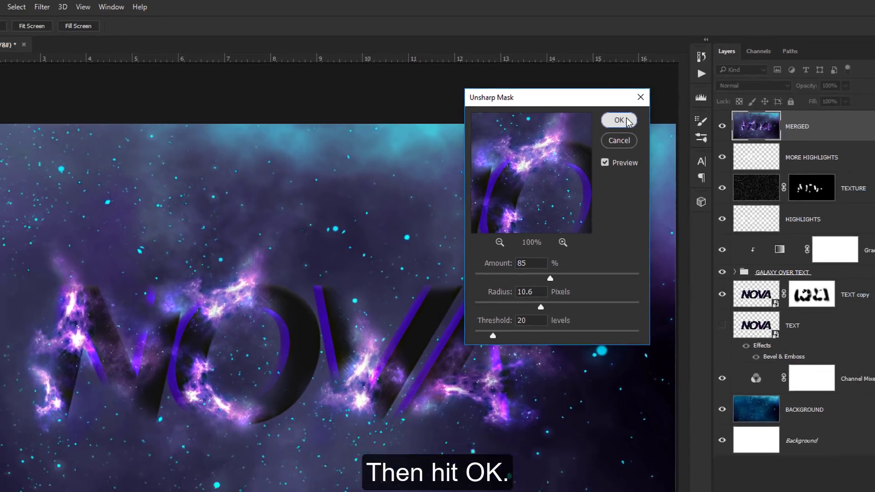
click(653, 141)
- Add a Levels adjustment layer with input levels 7, 1.00 and 240
key(ctrl+1)
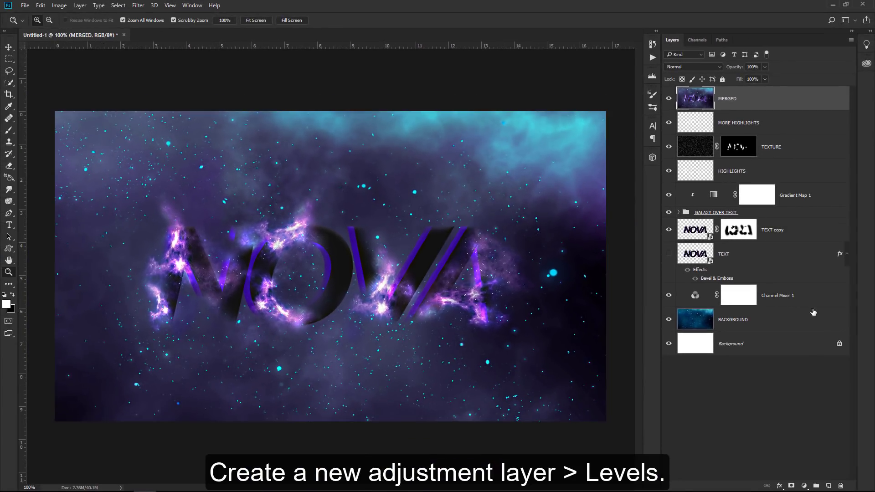
click(805, 487)
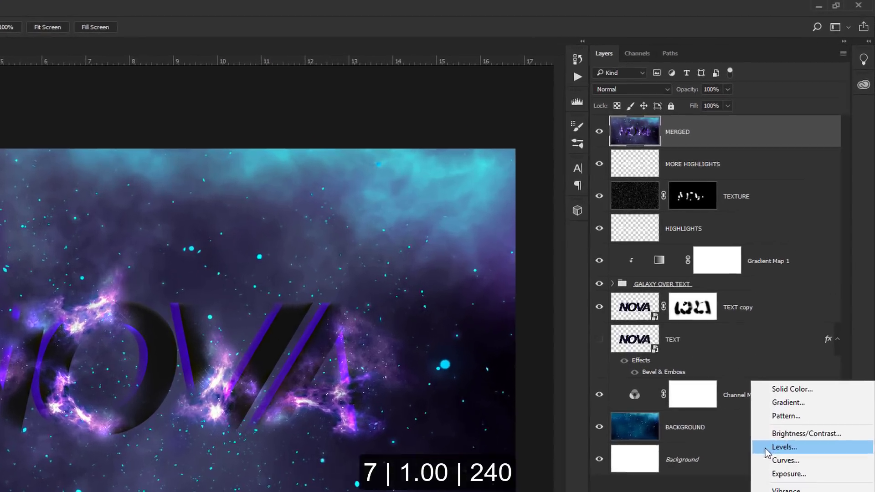
click(815, 335)
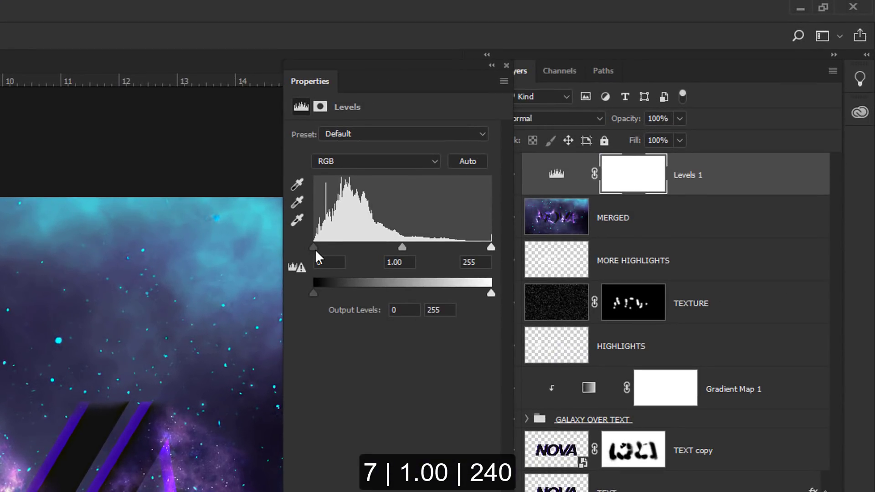
drag(313, 246, 318, 246)
drag(491, 246, 482, 246)
click(506, 66)
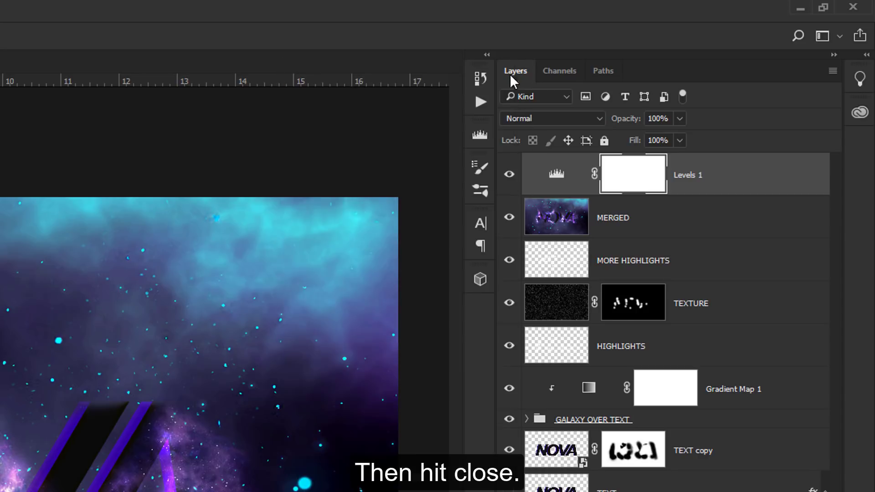